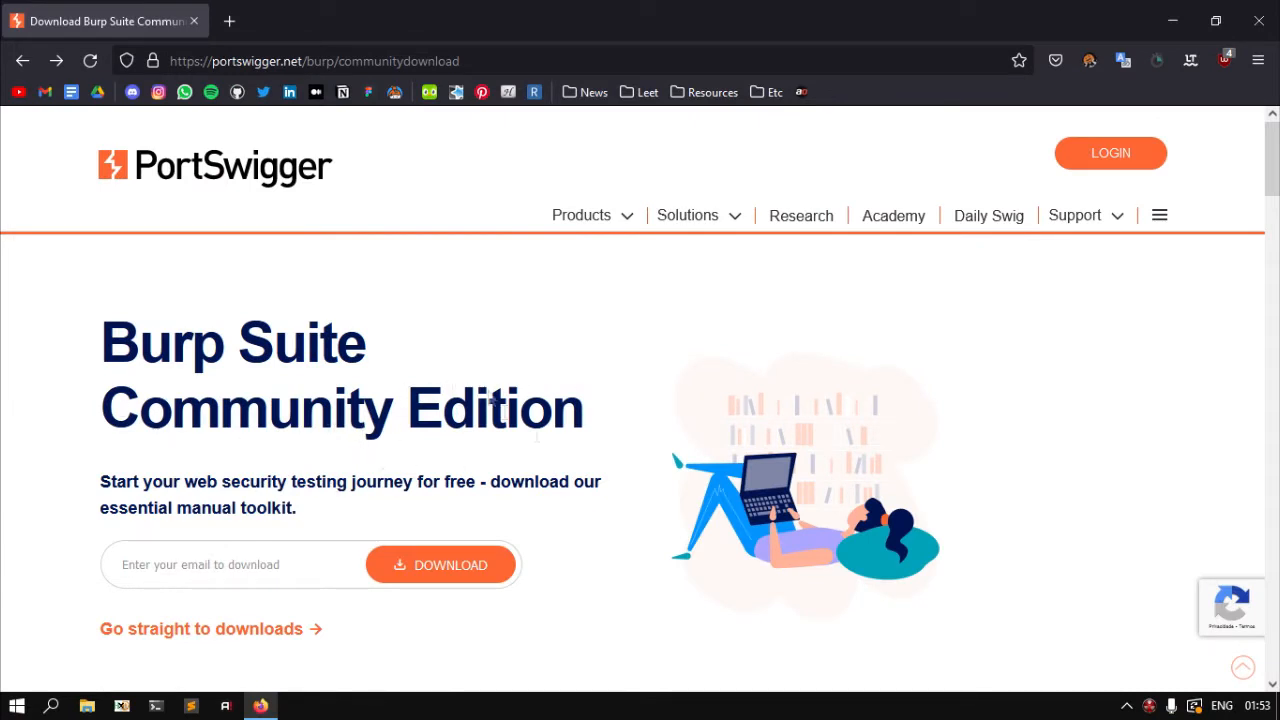
- Go straight to the Burp Suite Community Edition downloads and bring up the 2021.12.1 release for Windows (64-bit)
left_click(224, 638)
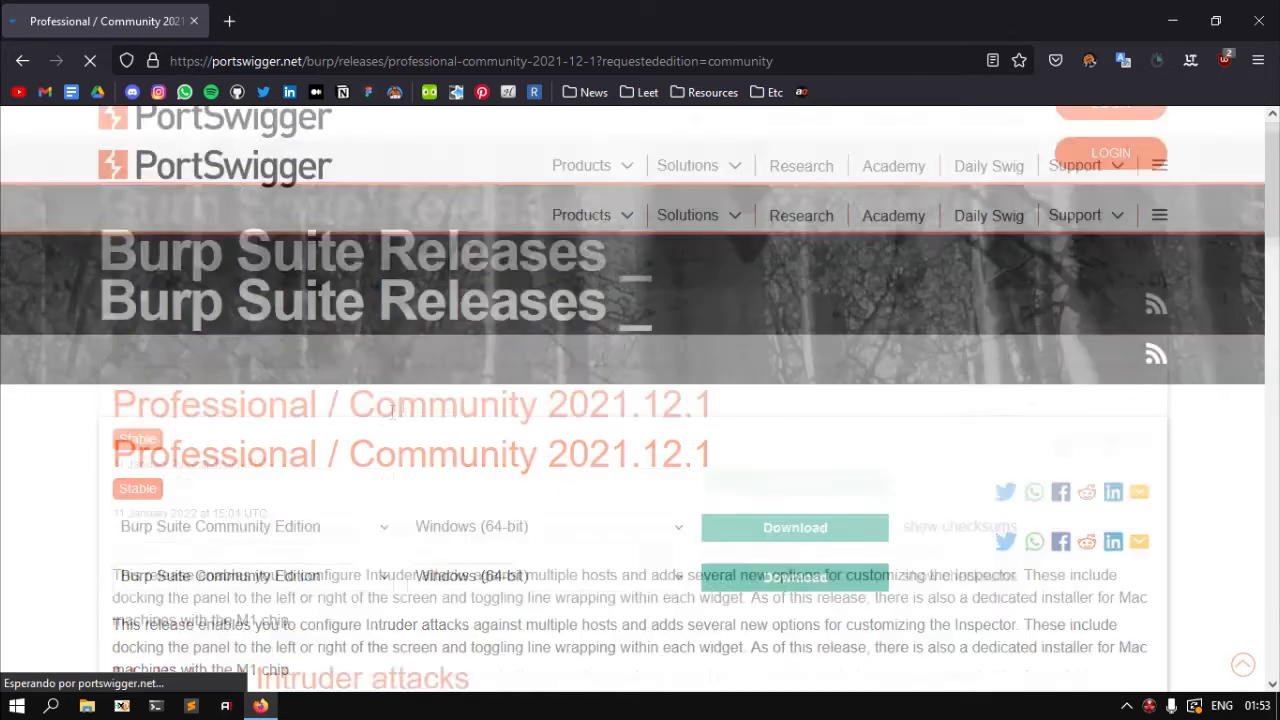
scroll(395, 410, "down", 1)
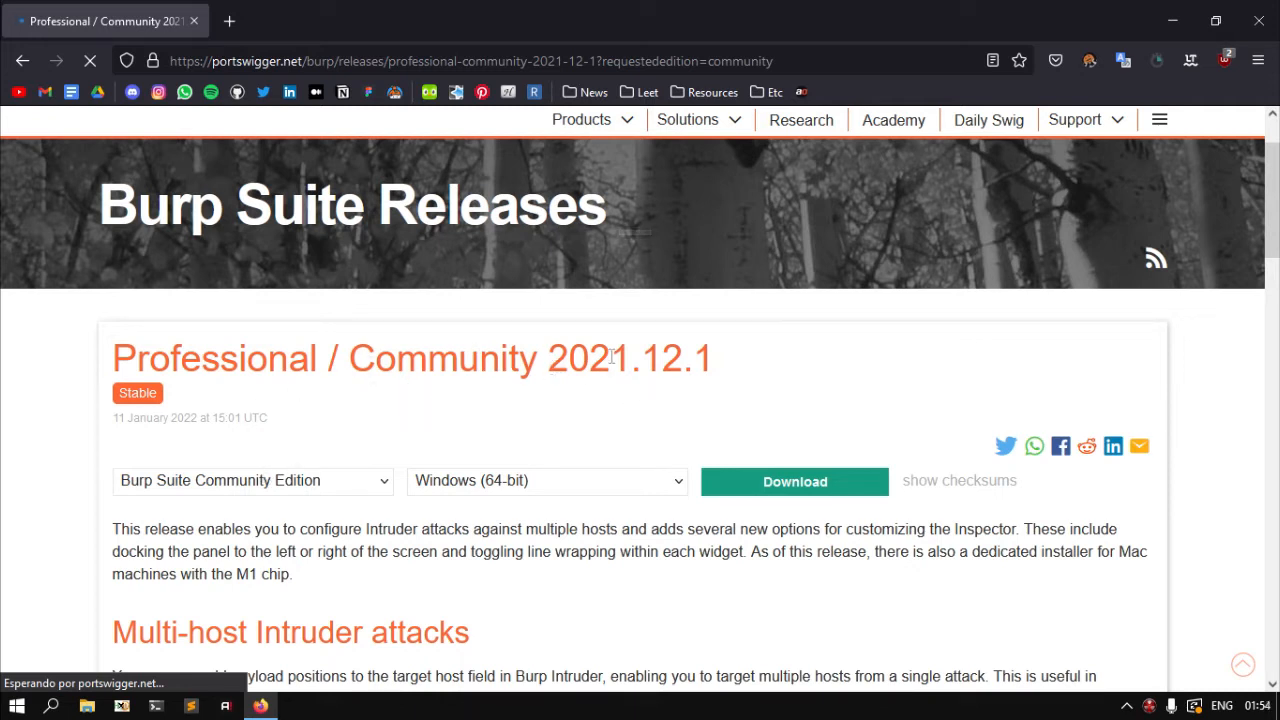
left_click_drag(547, 358, 611, 358)
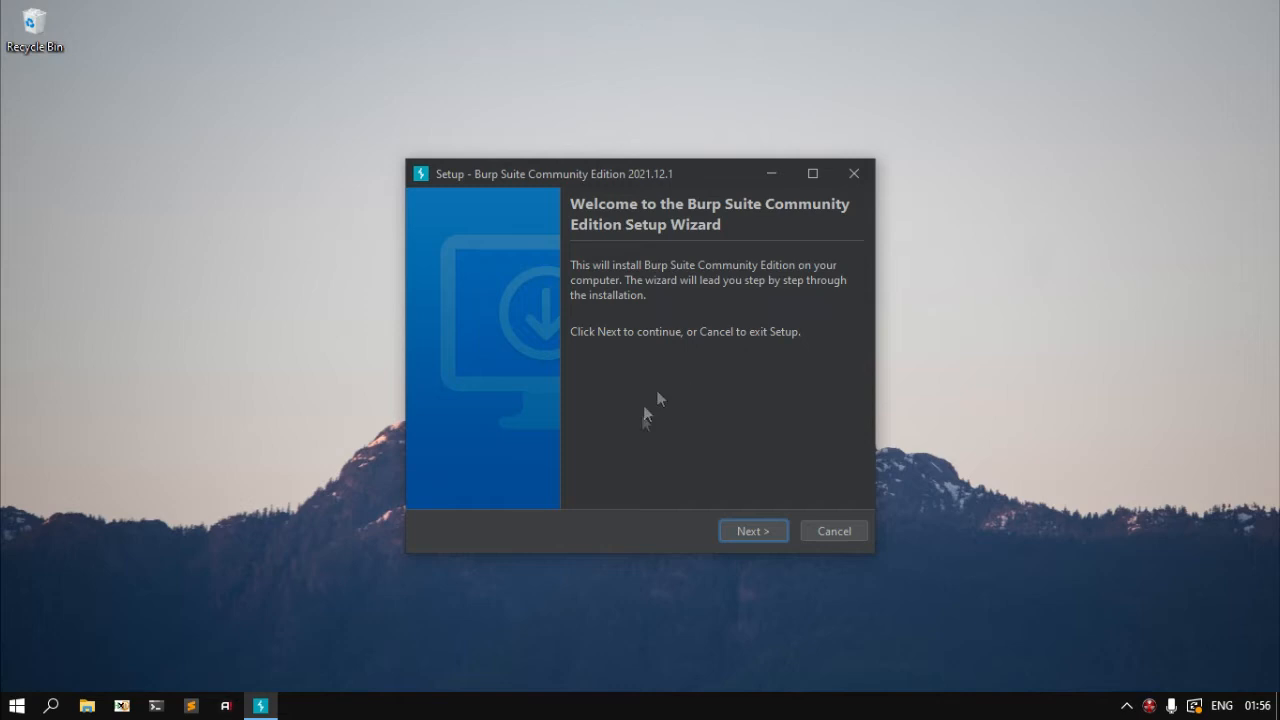
- Proceed through the Burp Suite Community Edition setup wizard, accepting the default destination directory and Start Menu folder
left_click(757, 529)
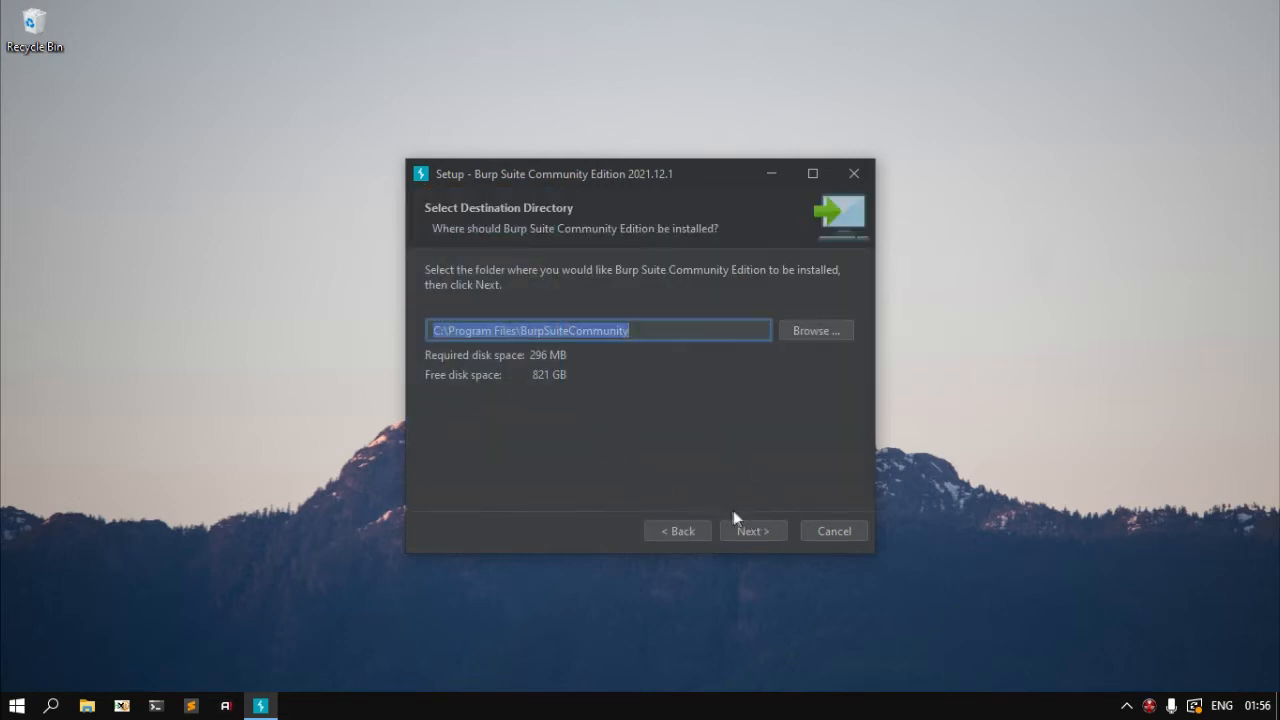
left_click(737, 531)
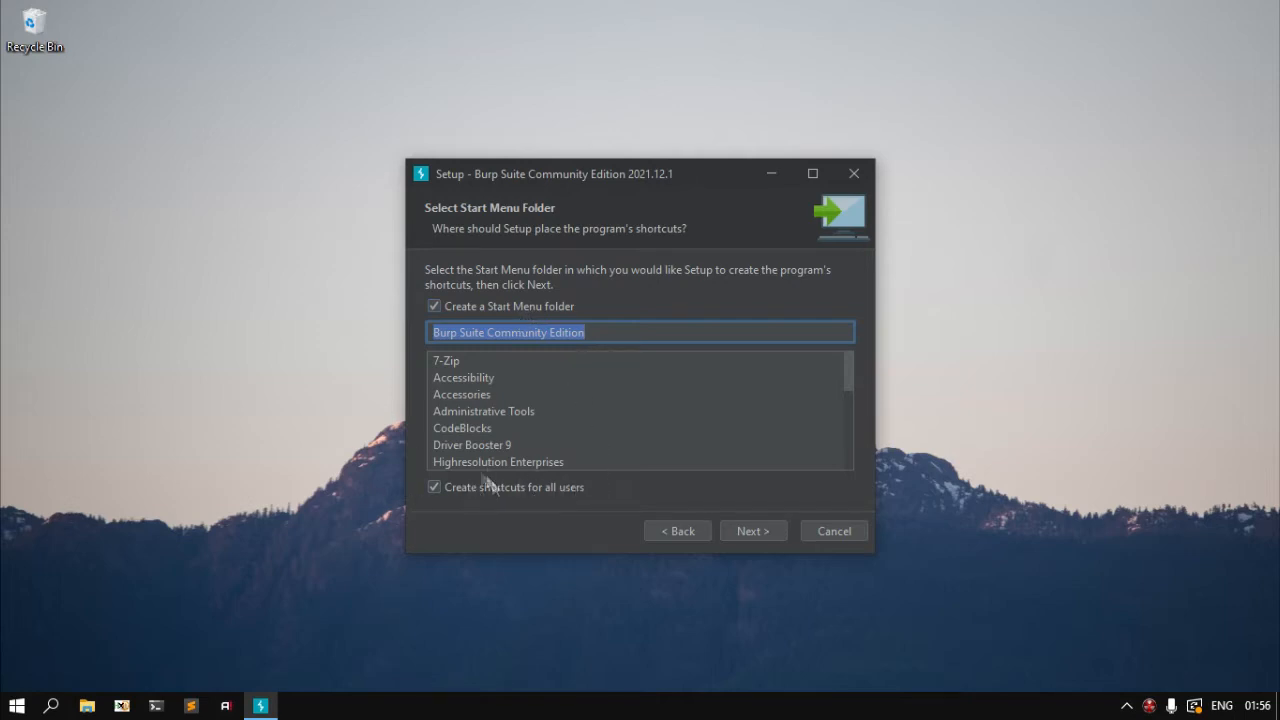
left_click(731, 532)
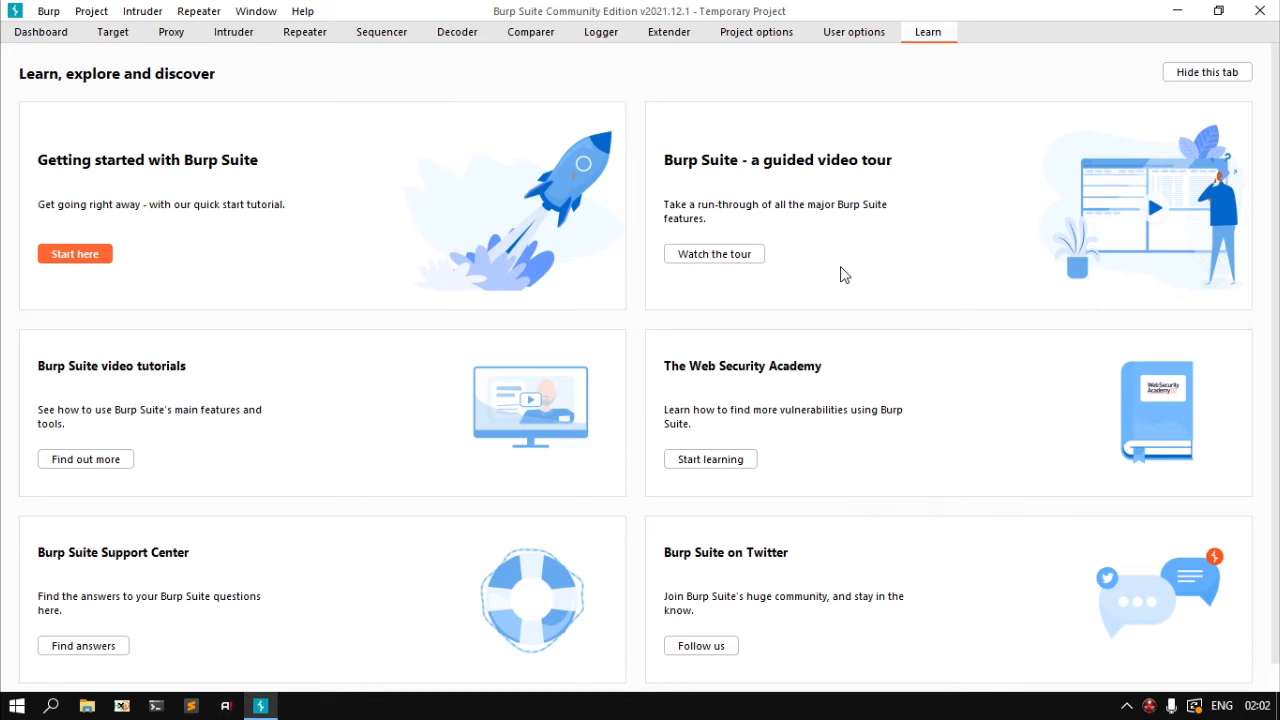
- In the proxy options, start a CA certificate export and choose Certificate in DER format
left_click(171, 32)
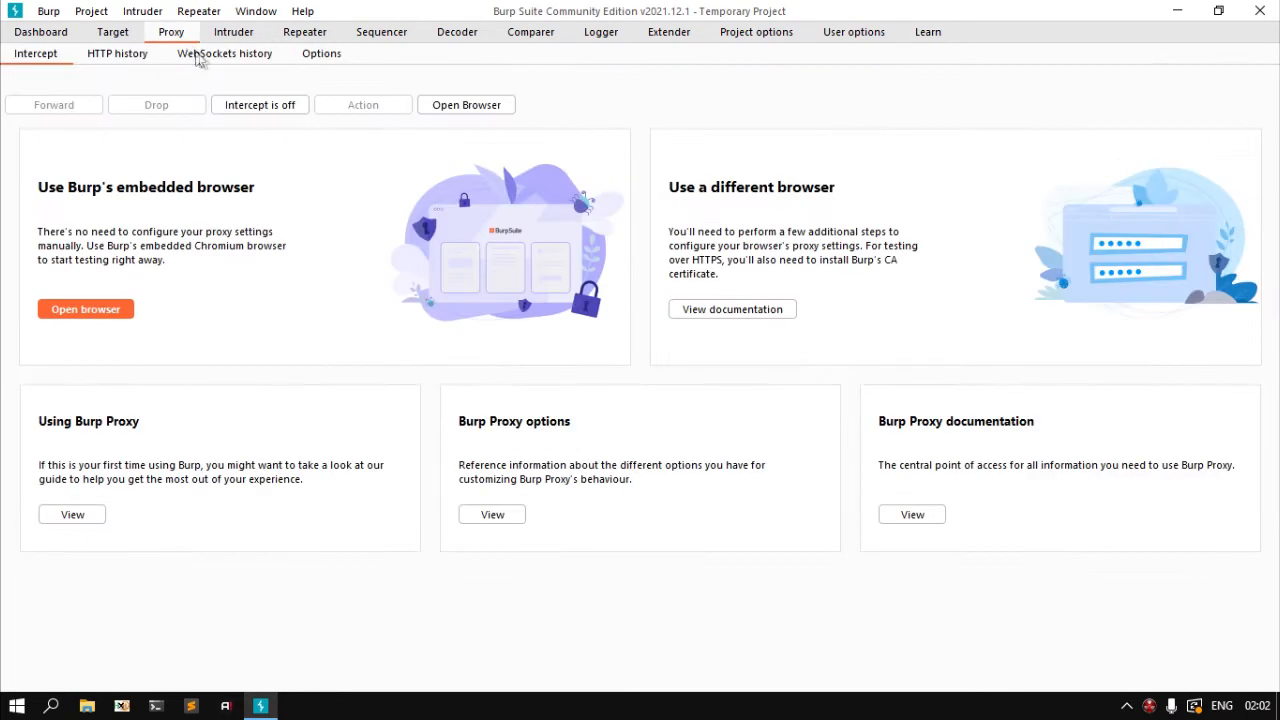
left_click(310, 64)
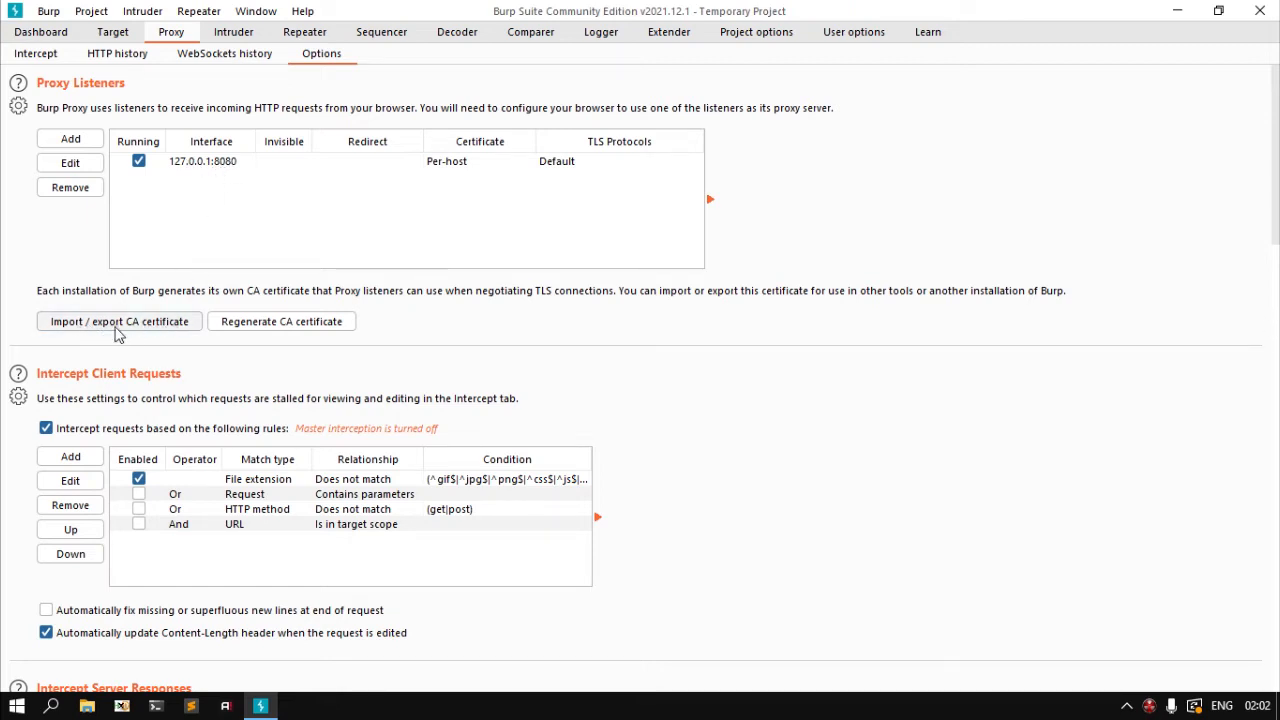
left_click(120, 321)
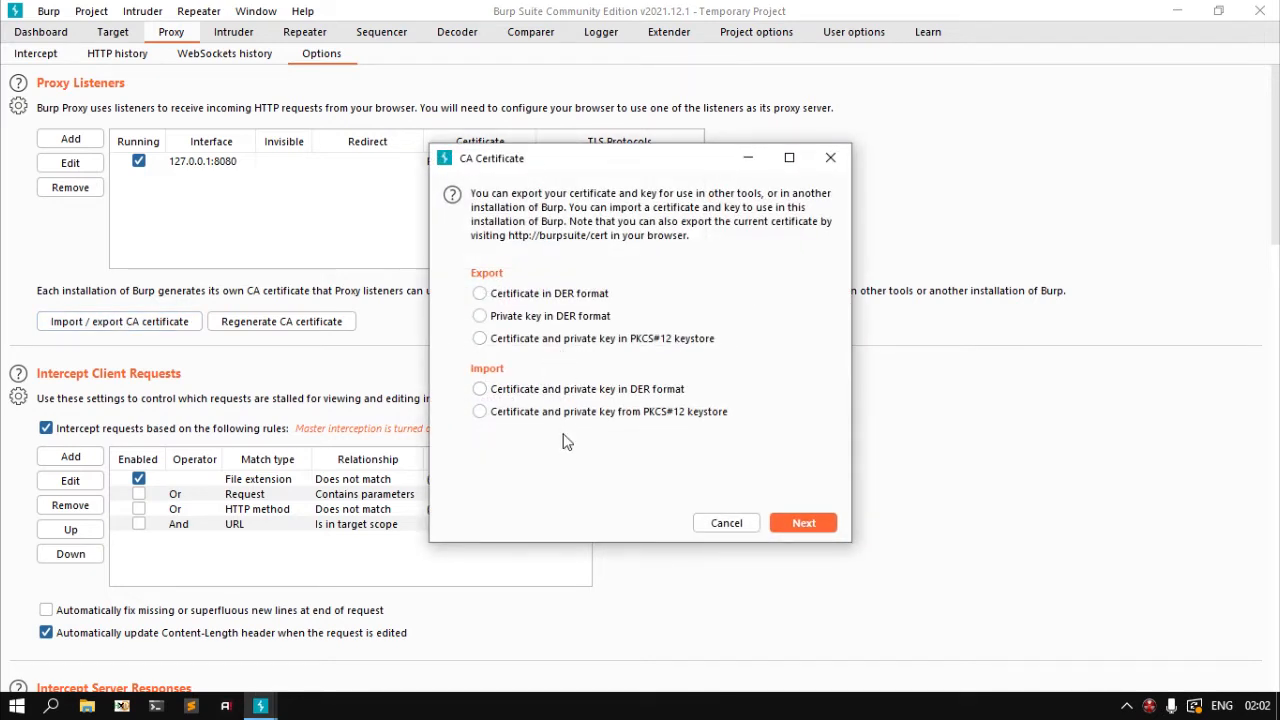
left_click(541, 294)
left_click(800, 523)
- Save the exported certificate on the Desktop with the file name cert and complete the export
left_click(742, 226)
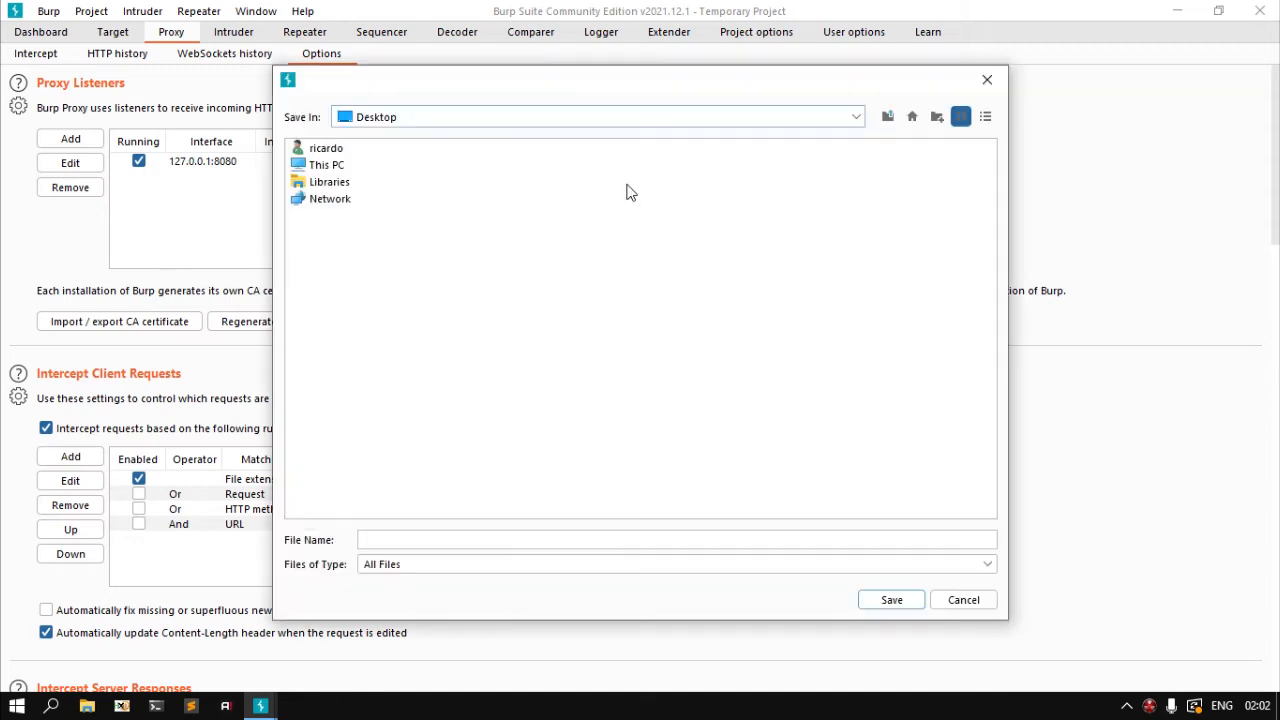
left_click(604, 542)
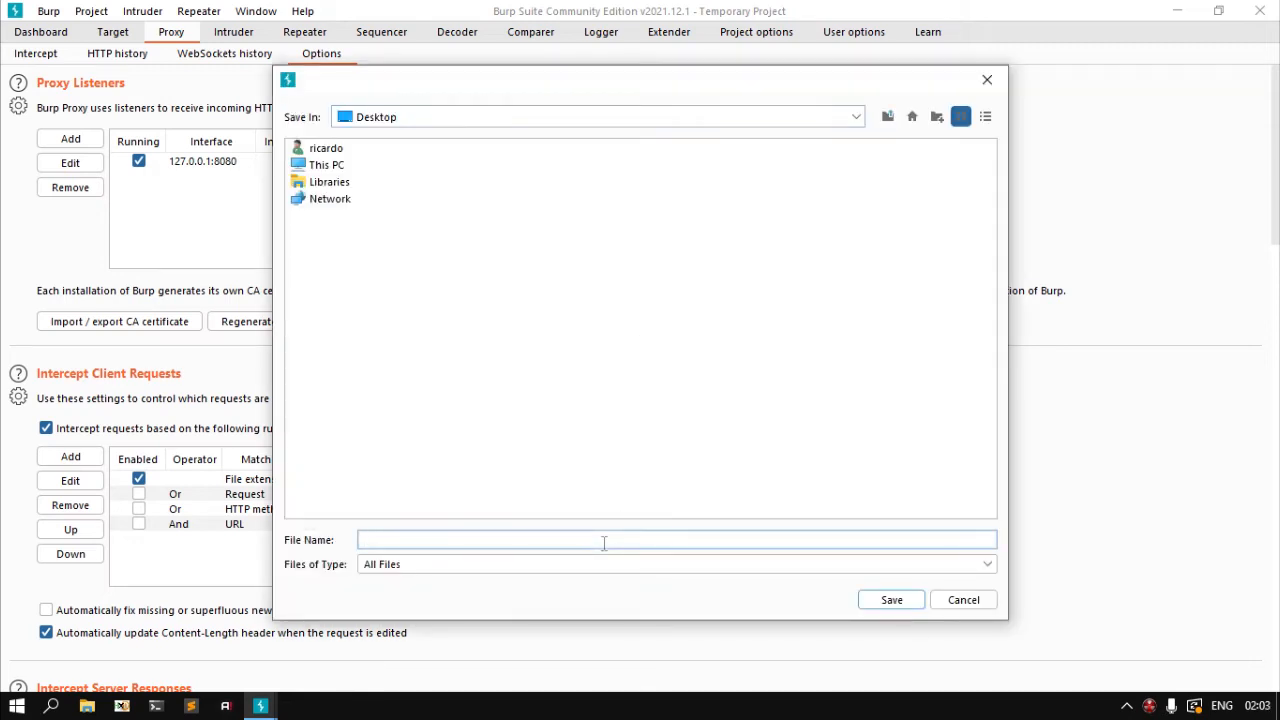
type("cert")
key("Return")
left_click(818, 524)
left_click(805, 523)
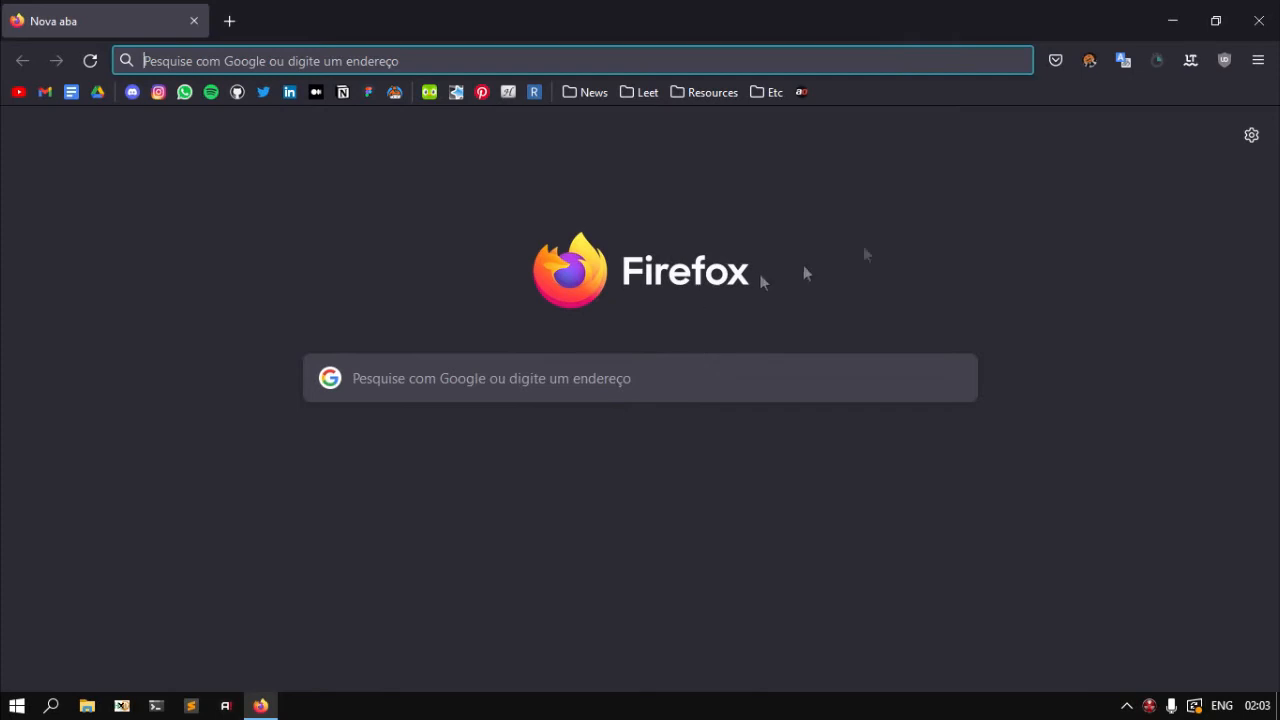
- In Firefox, open the connection configuration from the network section of the general settings
left_click(1248, 1)
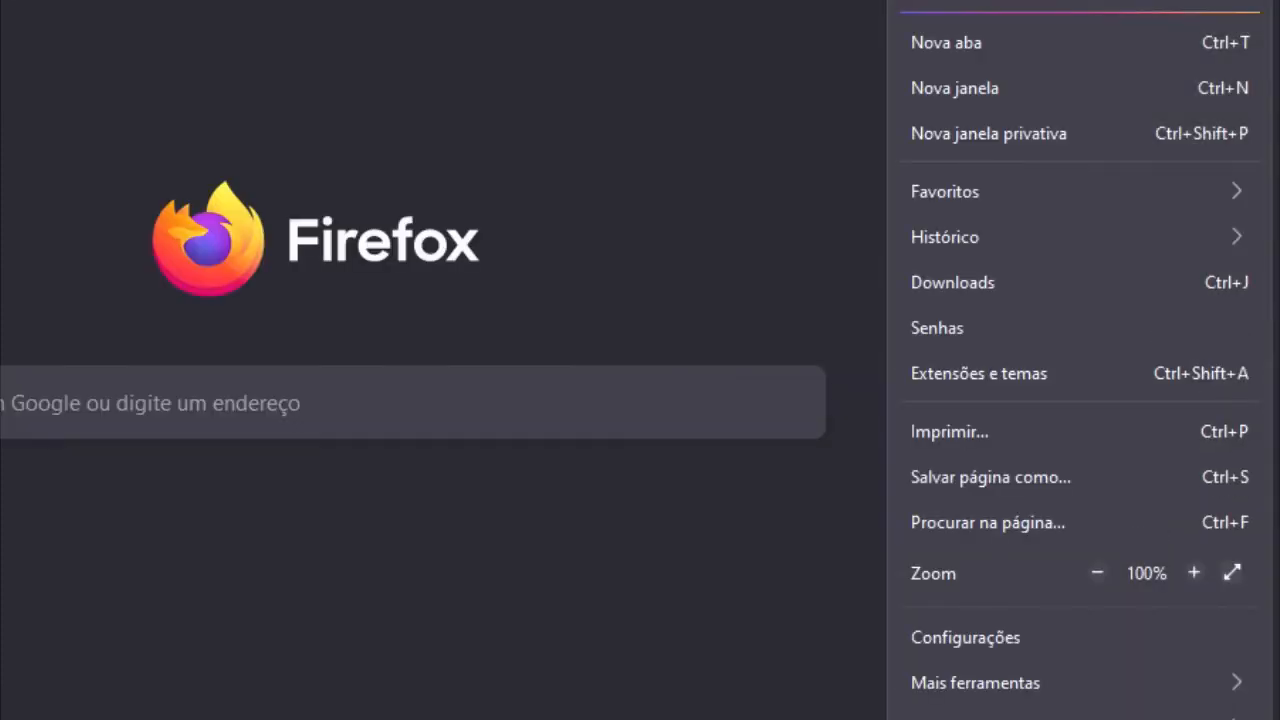
left_click(1020, 640)
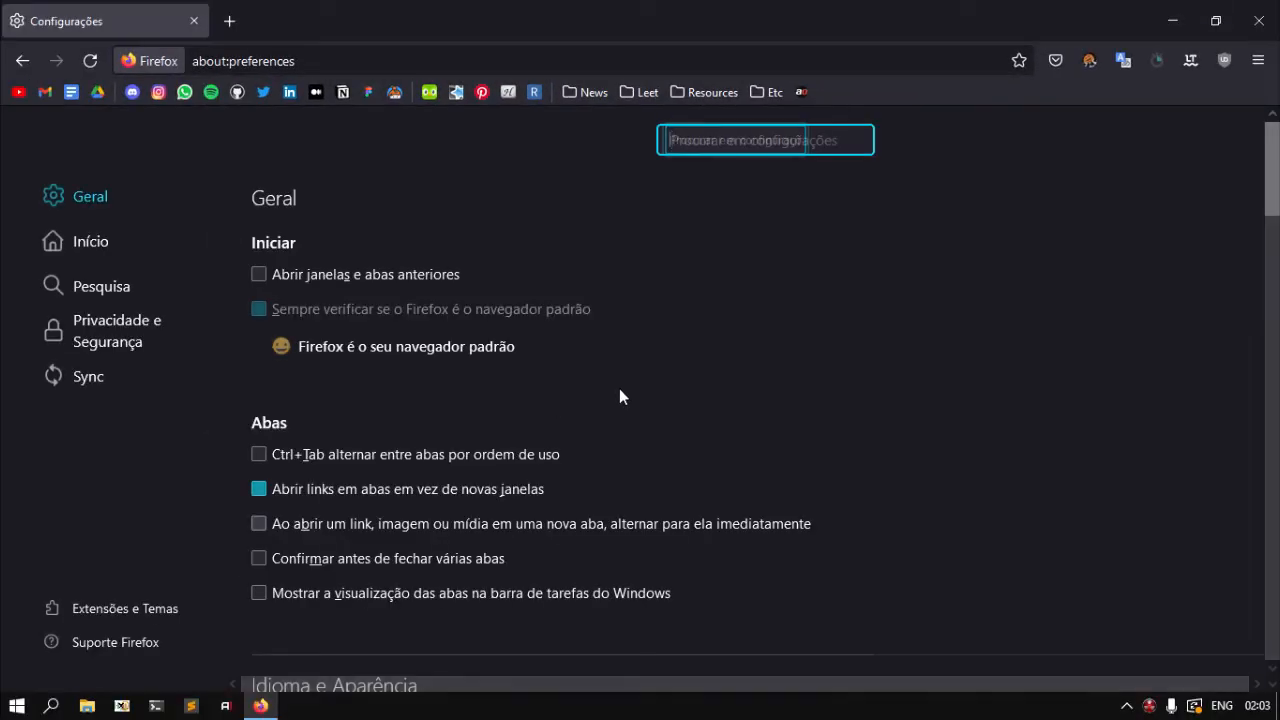
scroll(186, 377, "down", 10)
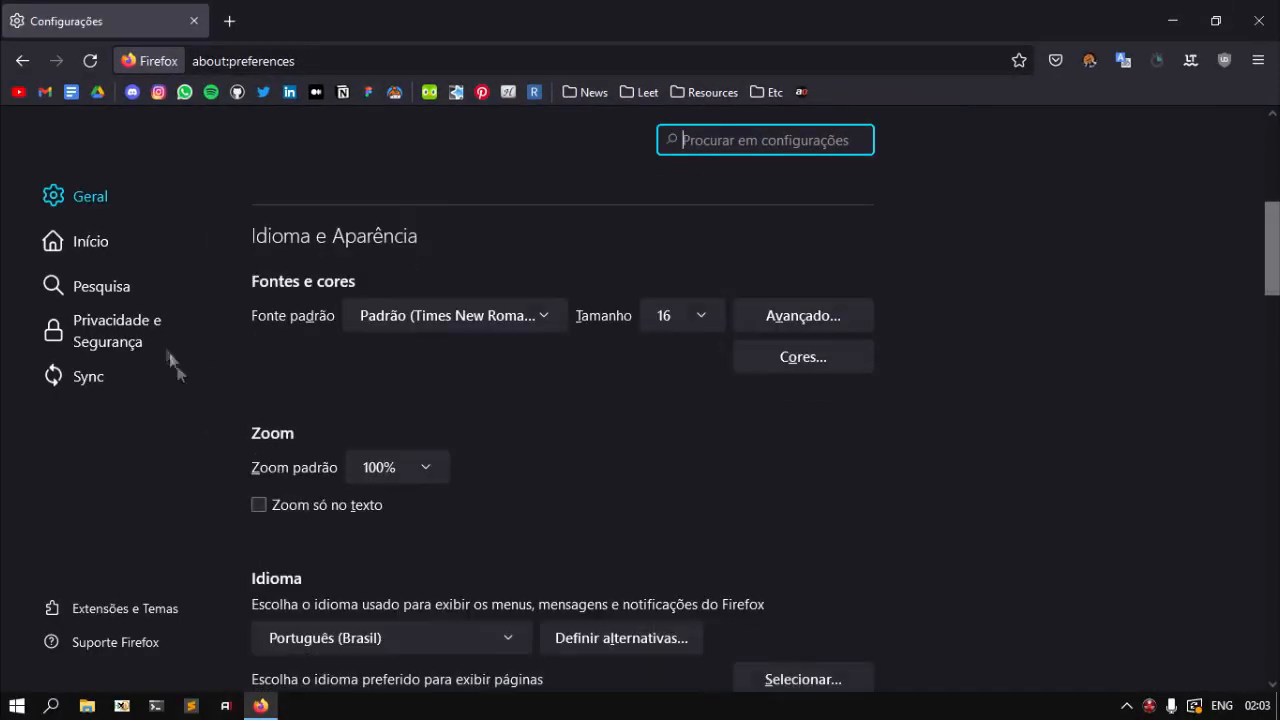
scroll(473, 397, "down", 15)
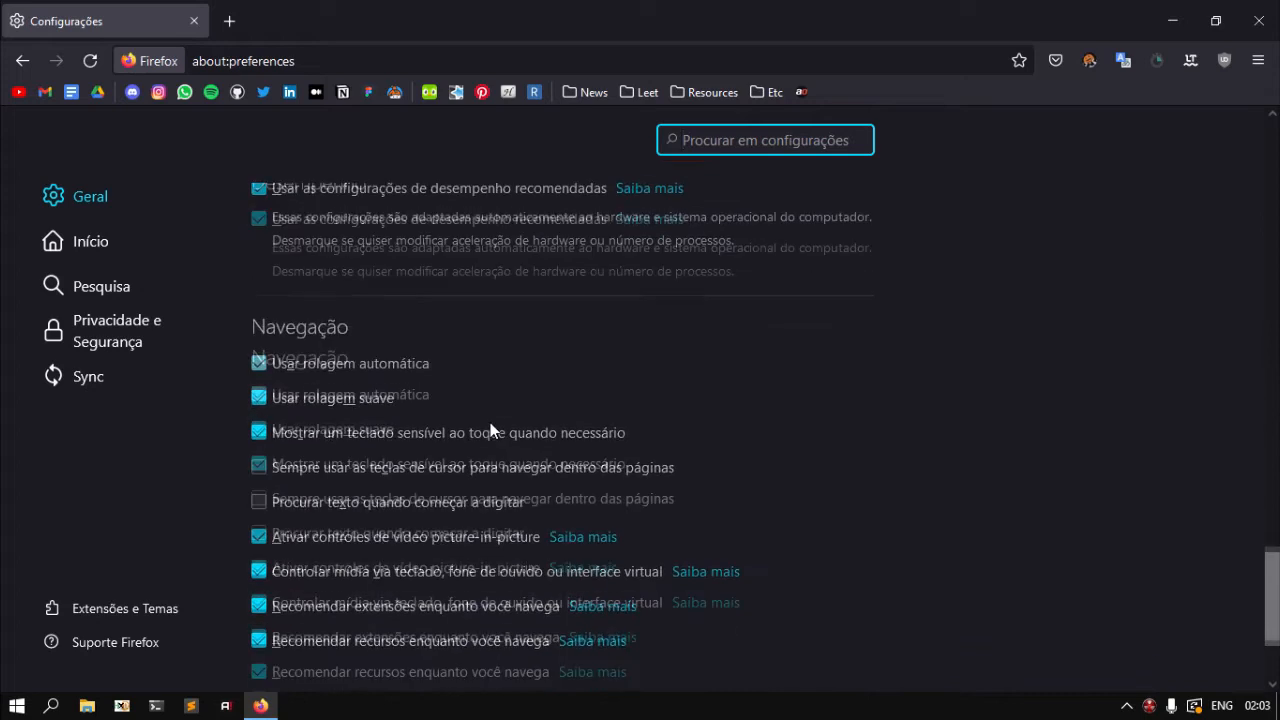
left_click(730, 600)
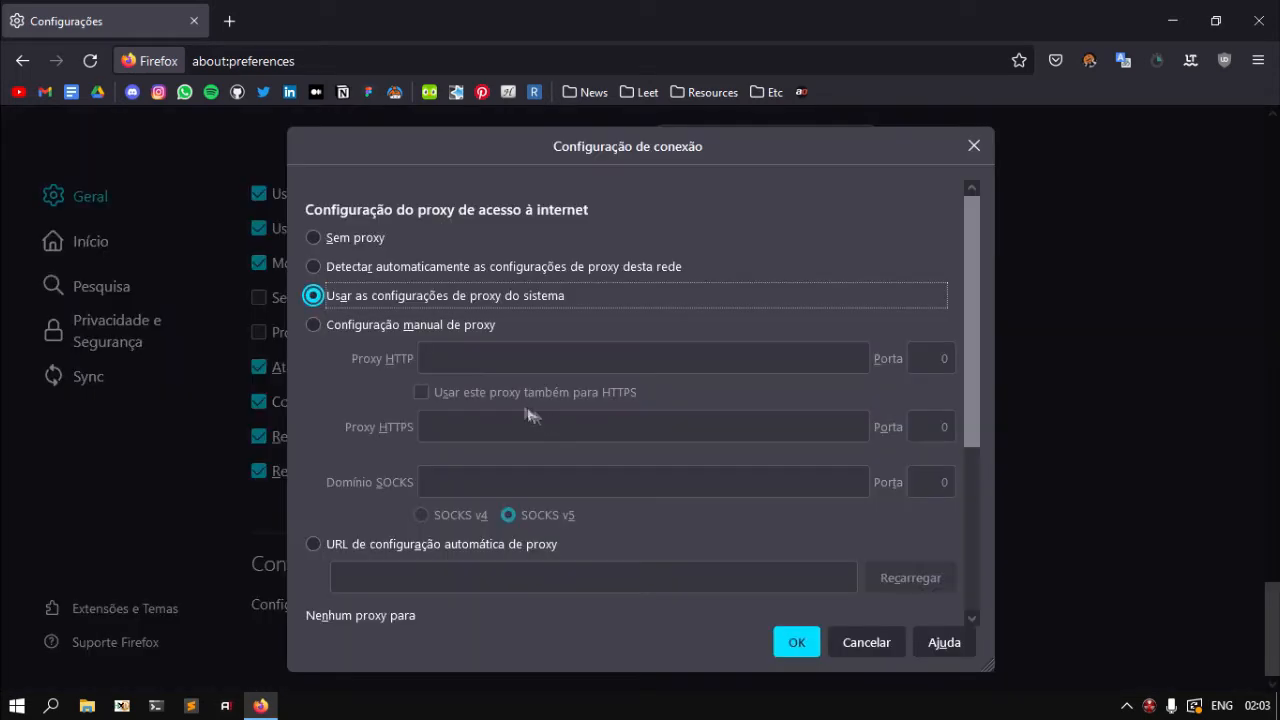
- Set a manual HTTP proxy of 127.0.0.1 on port 8080, use it for HTTPS as well, and save the connection settings
left_click(461, 328)
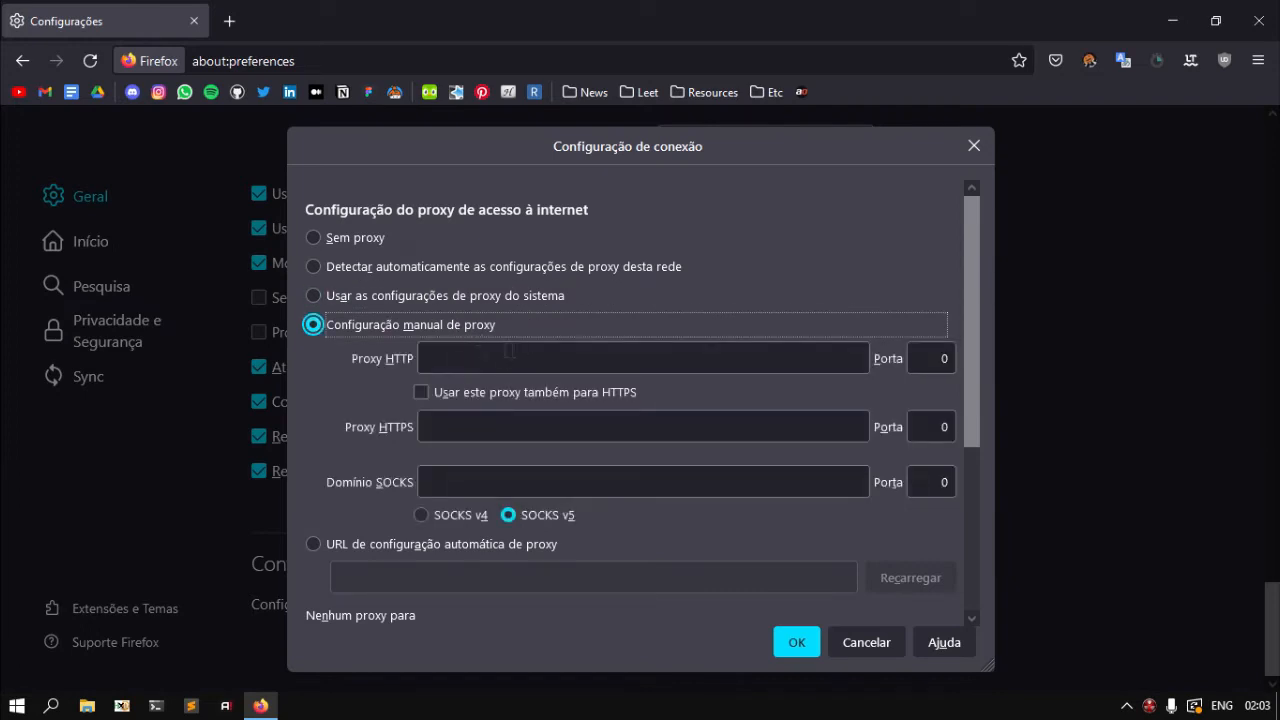
left_click(493, 359)
type("127.0.0.1")
key("Tab")
type("8080")
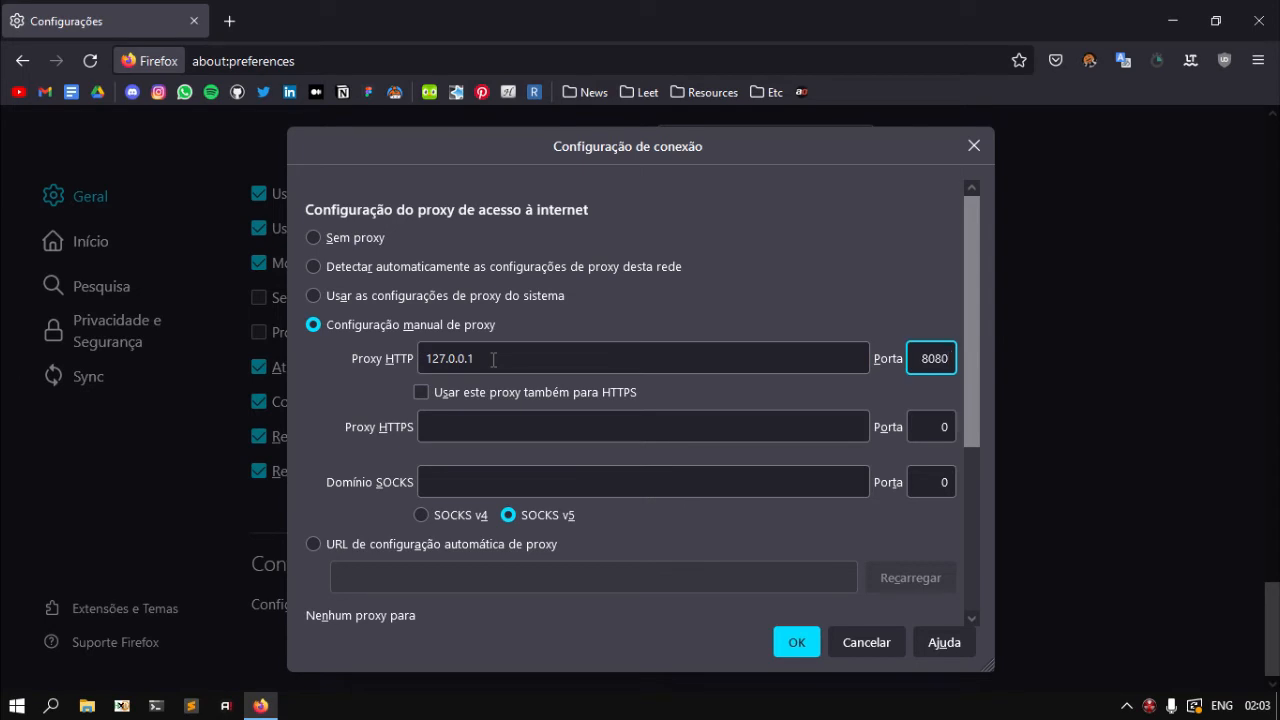
left_click(448, 392)
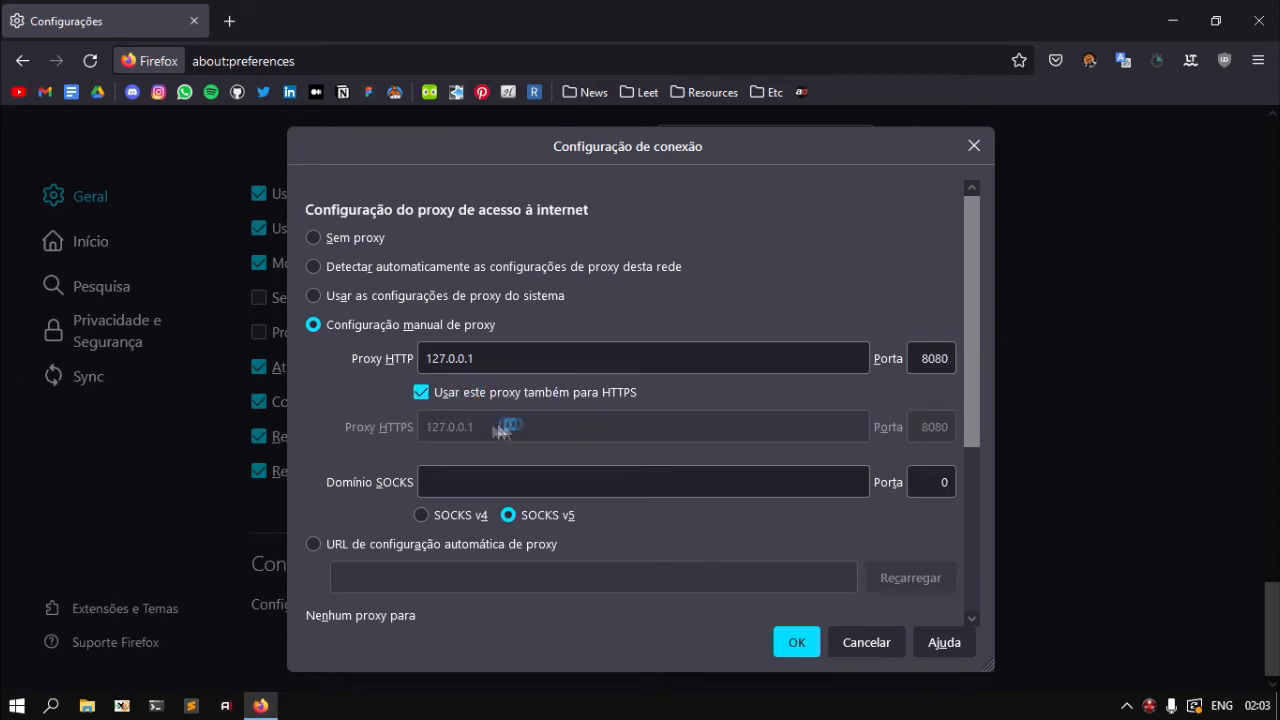
scroll(773, 546, "down", 1)
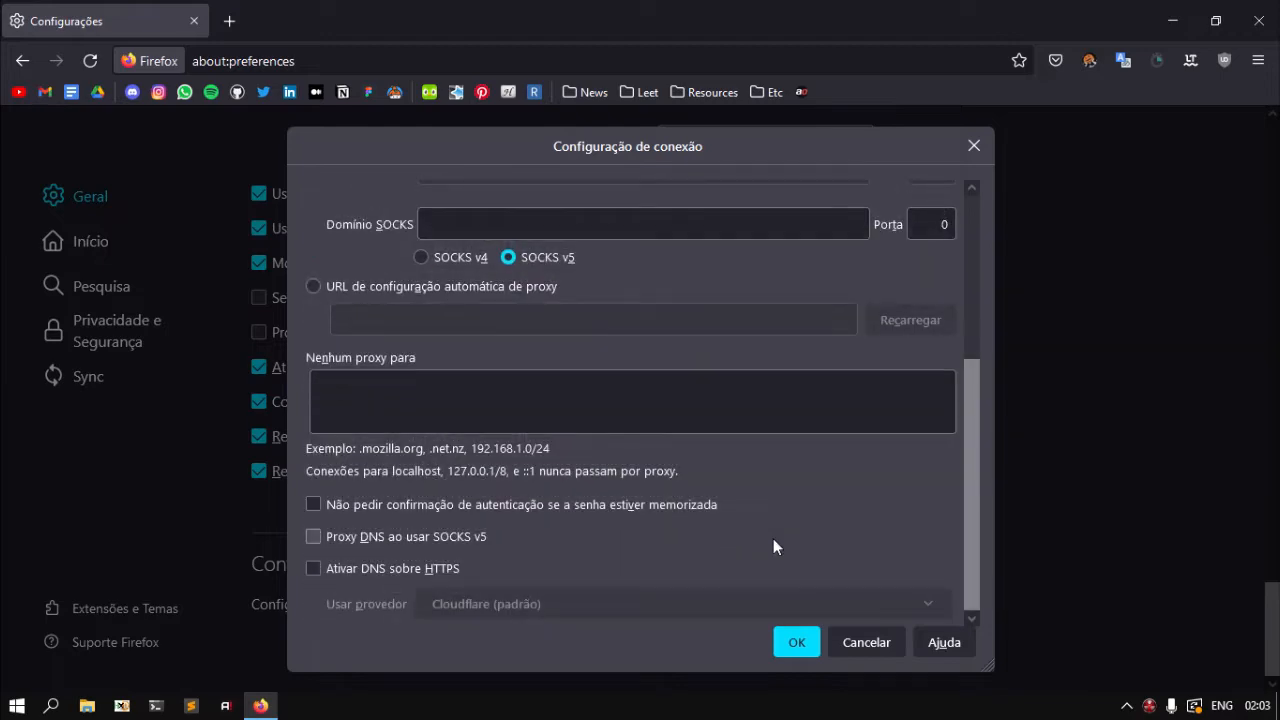
left_click(795, 643)
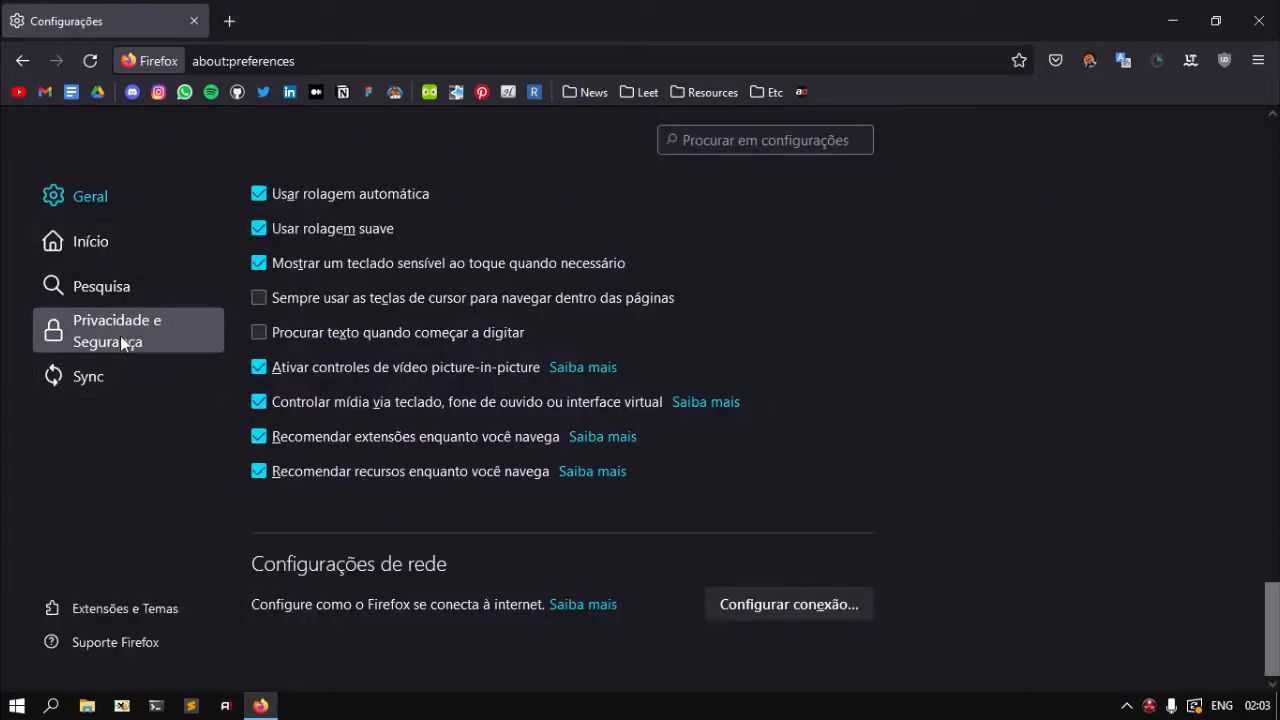
- Open the certificate manager from Firefox's privacy and security settings
left_click(121, 343)
scroll(480, 428, "down", 6)
scroll(493, 452, "down", 10)
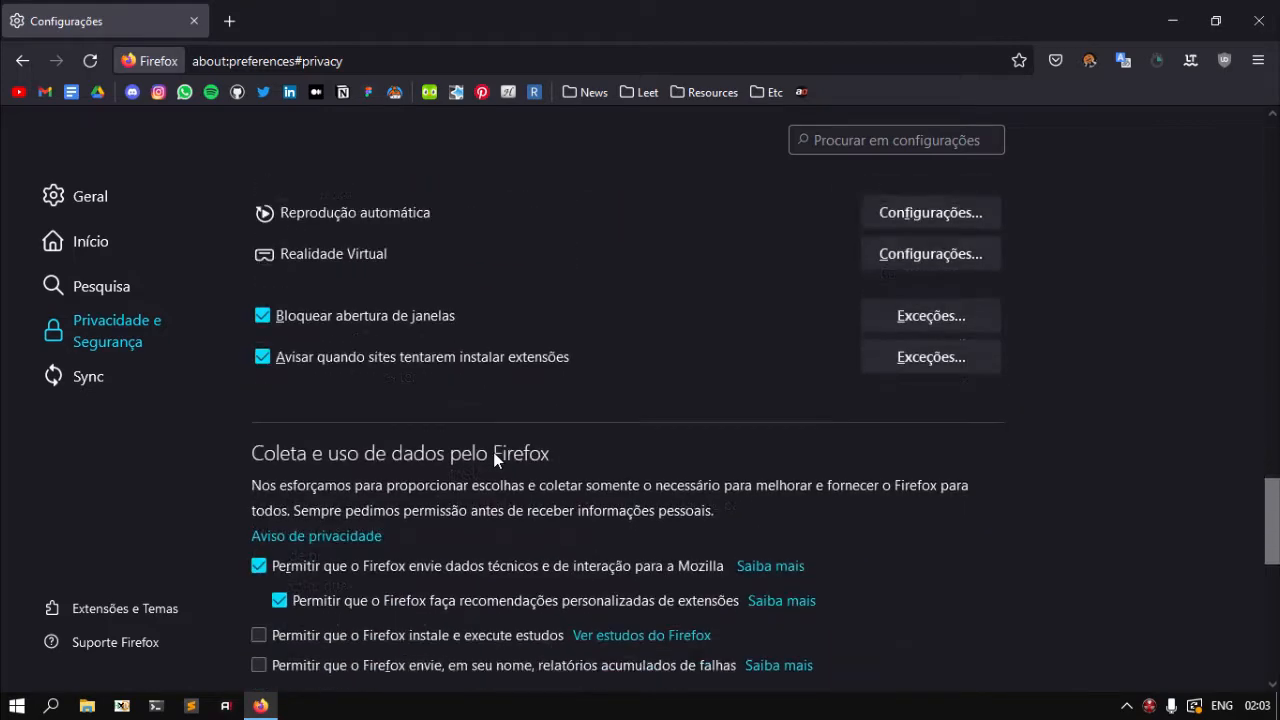
scroll(493, 452, "down", 8)
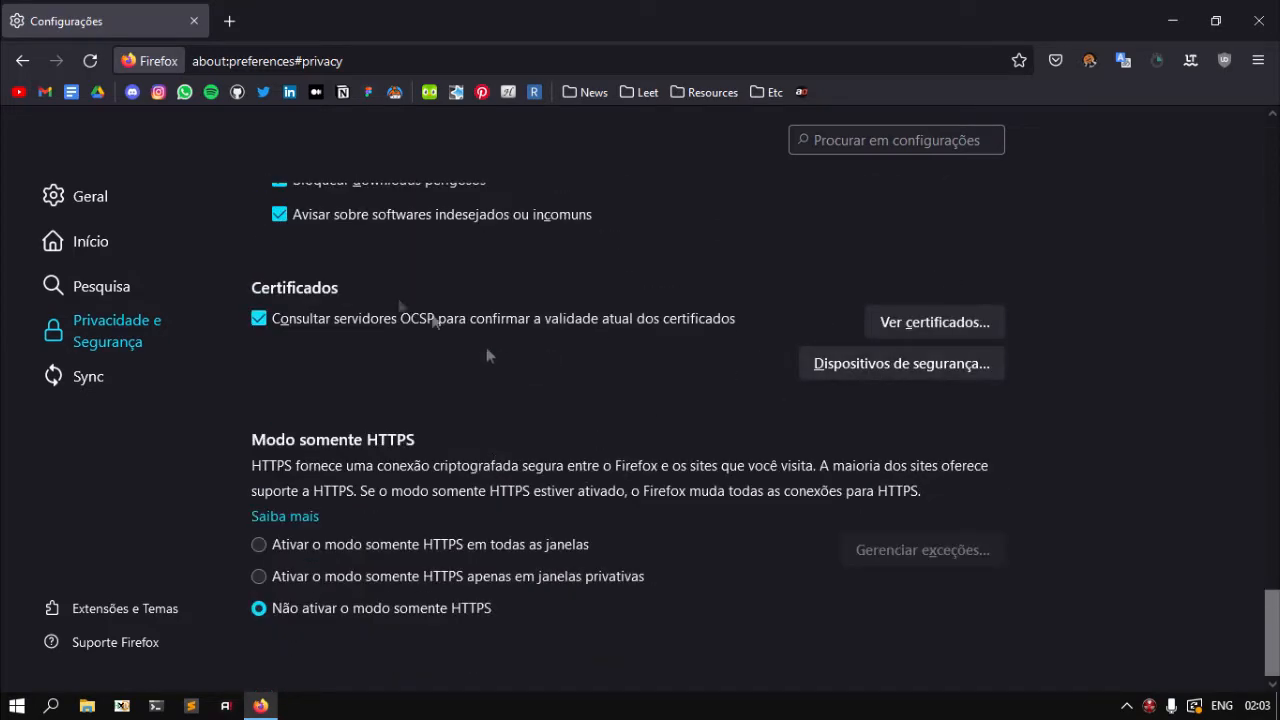
left_click(915, 321)
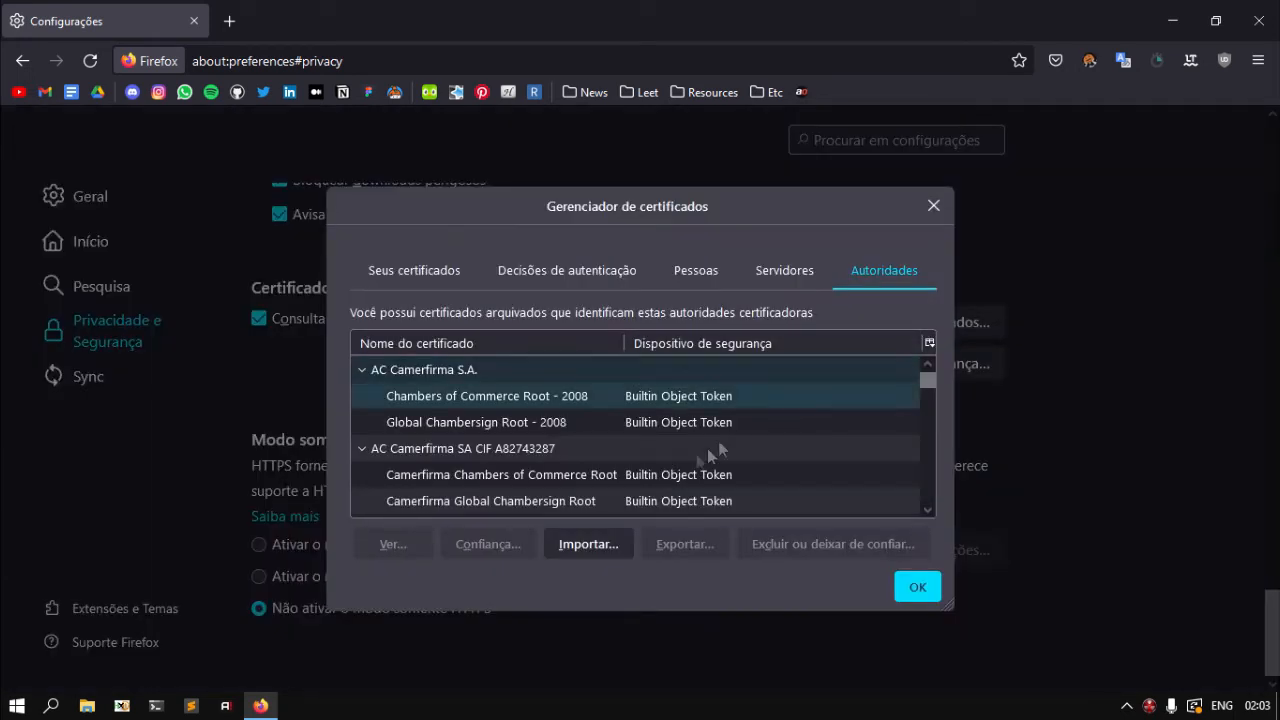
- Import cert.der from the Desktop as a certificate authority, trust it to identify websites, and close the certificate manager
left_click(597, 544)
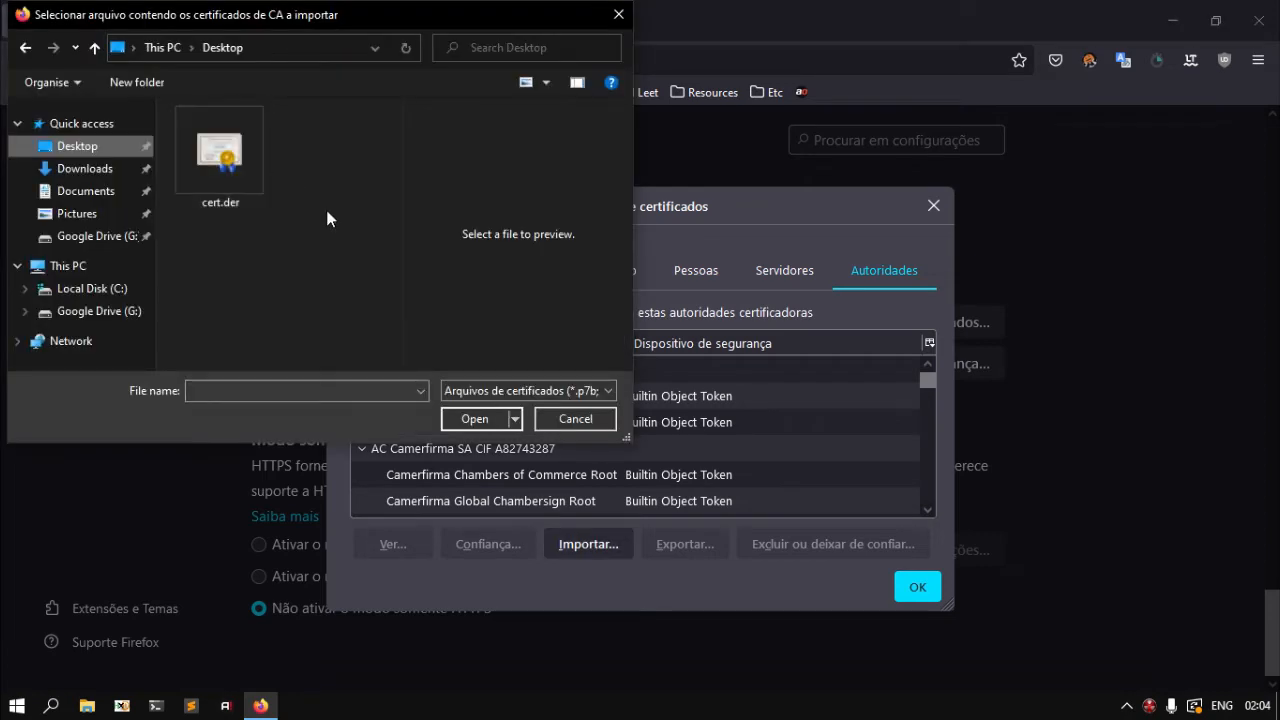
left_click(233, 184)
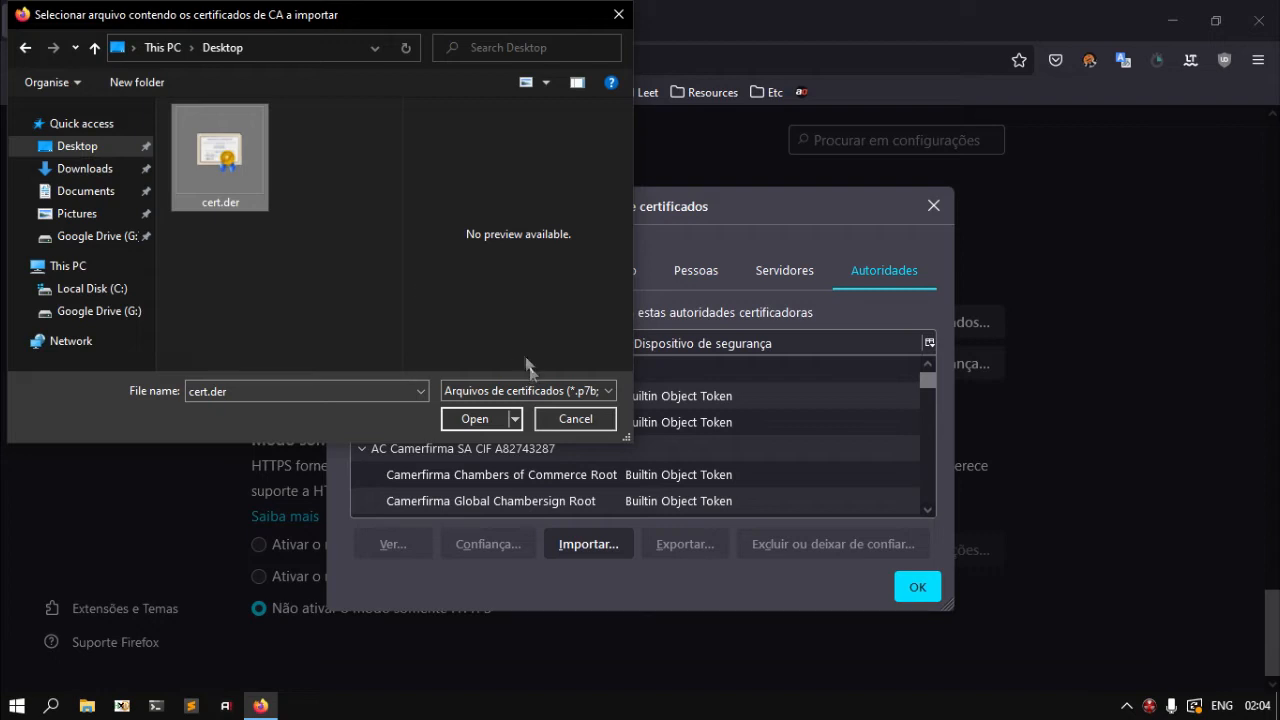
left_click(474, 418)
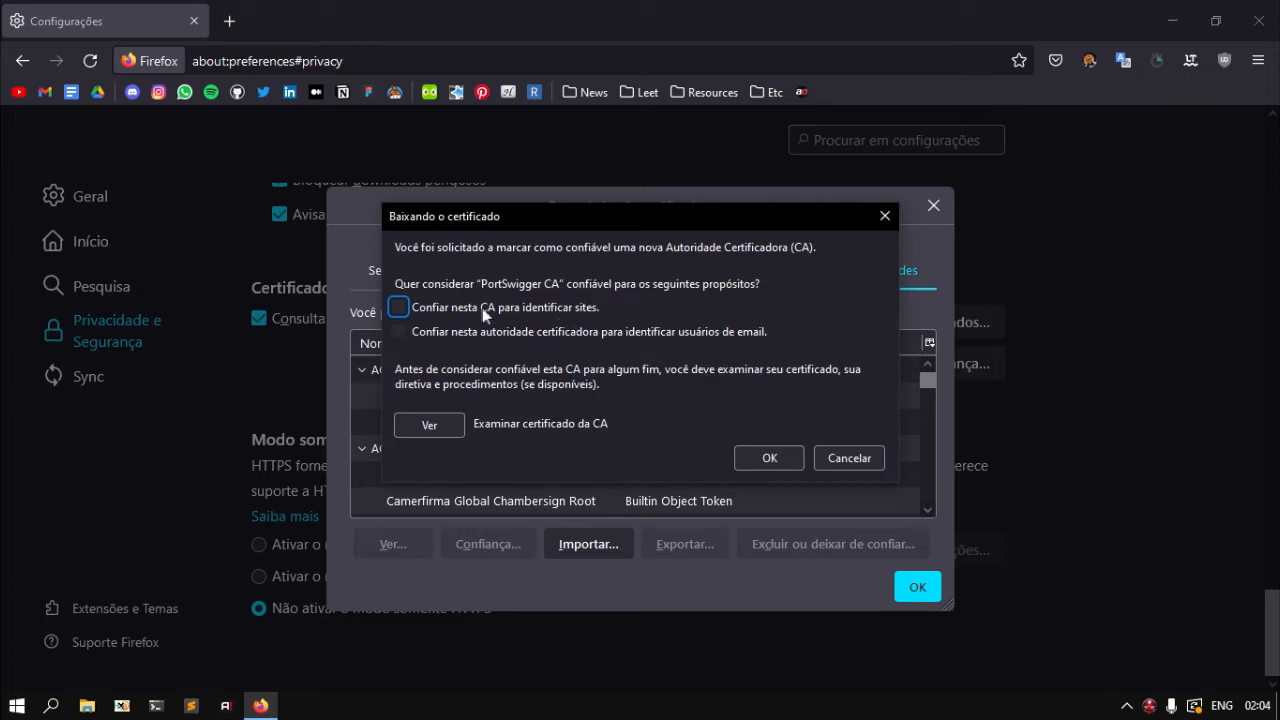
left_click(399, 311)
left_click(771, 456)
left_click(920, 590)
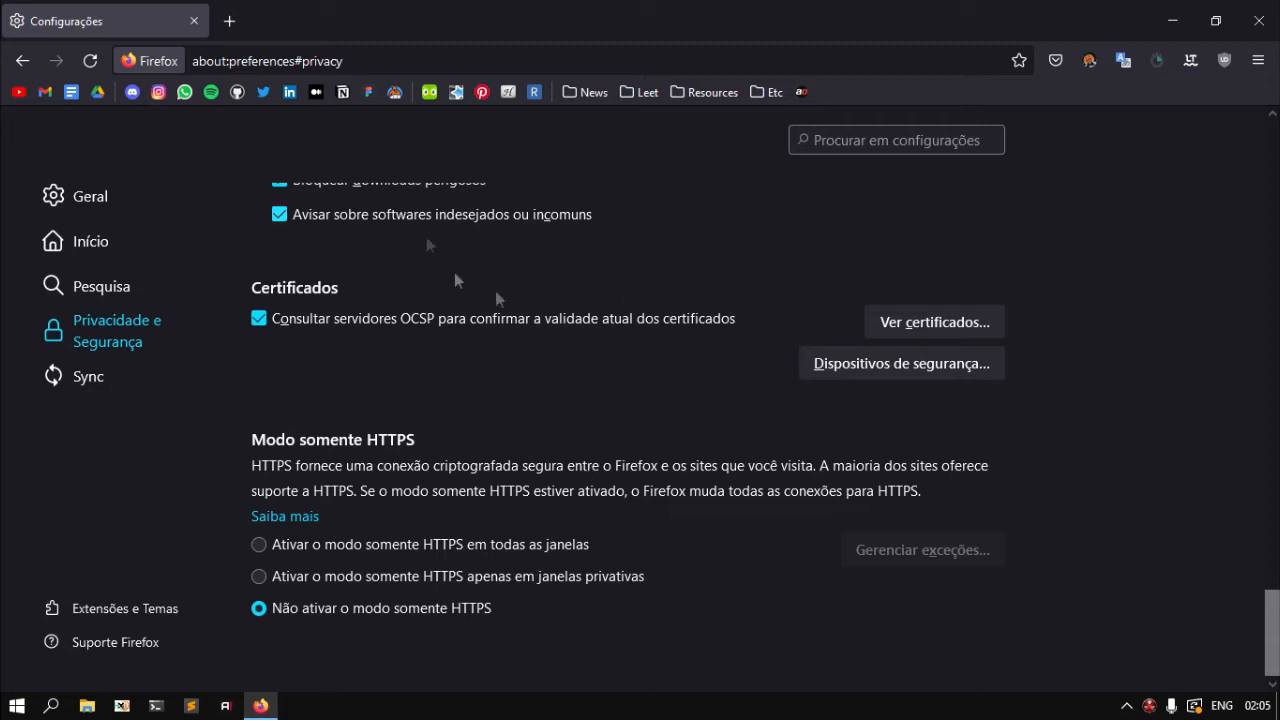
scroll(628, 318, "up", 3)
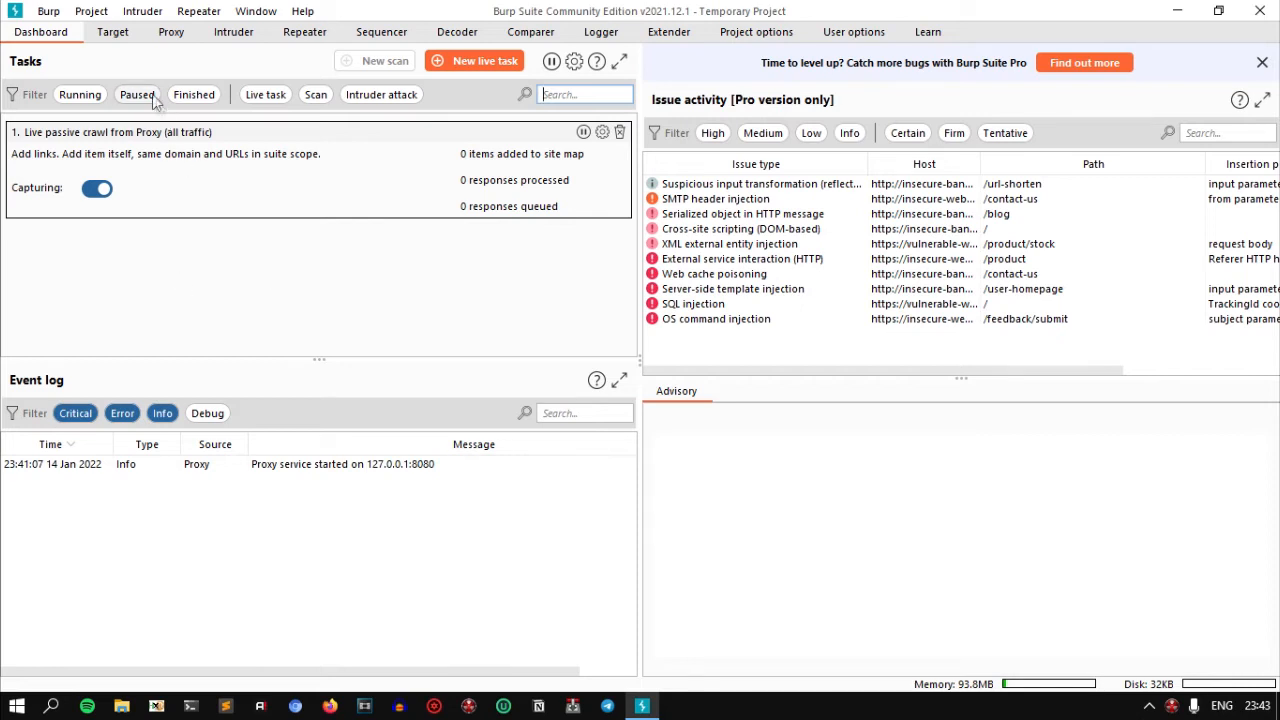
- In Burp Suite, examine the target's site map and scope views
left_click(114, 33)
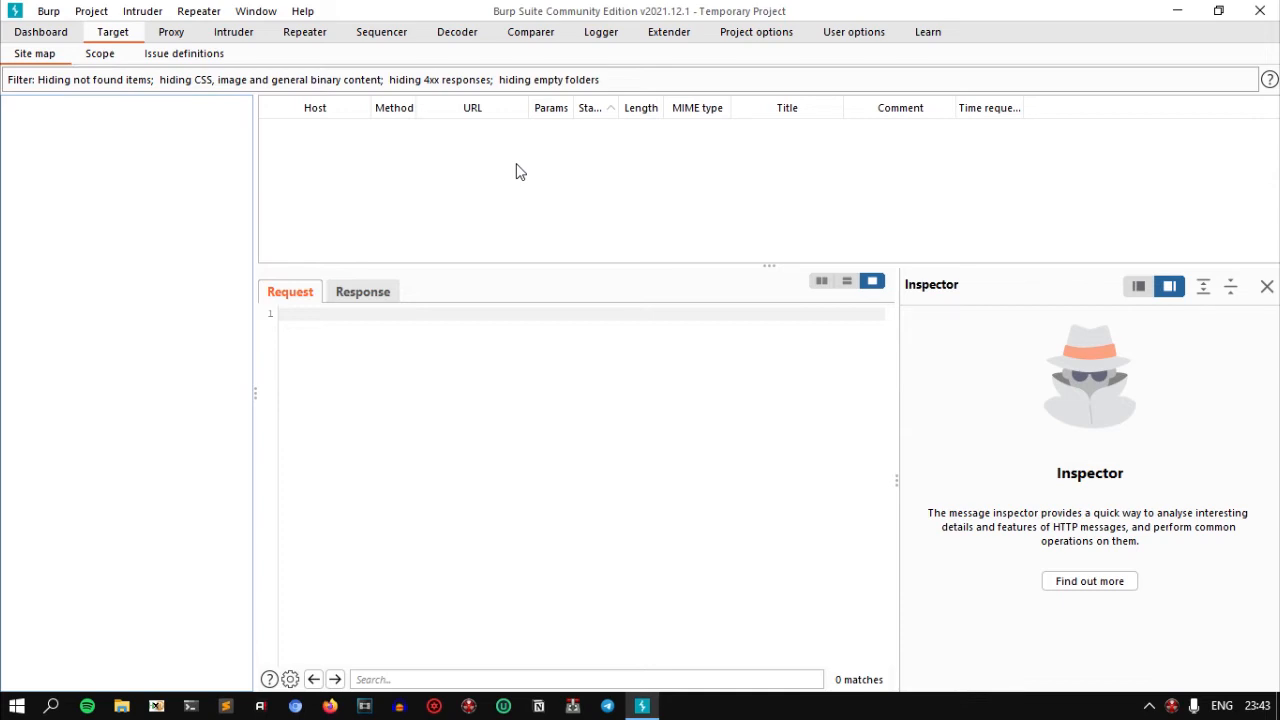
left_click(96, 54)
left_click(52, 57)
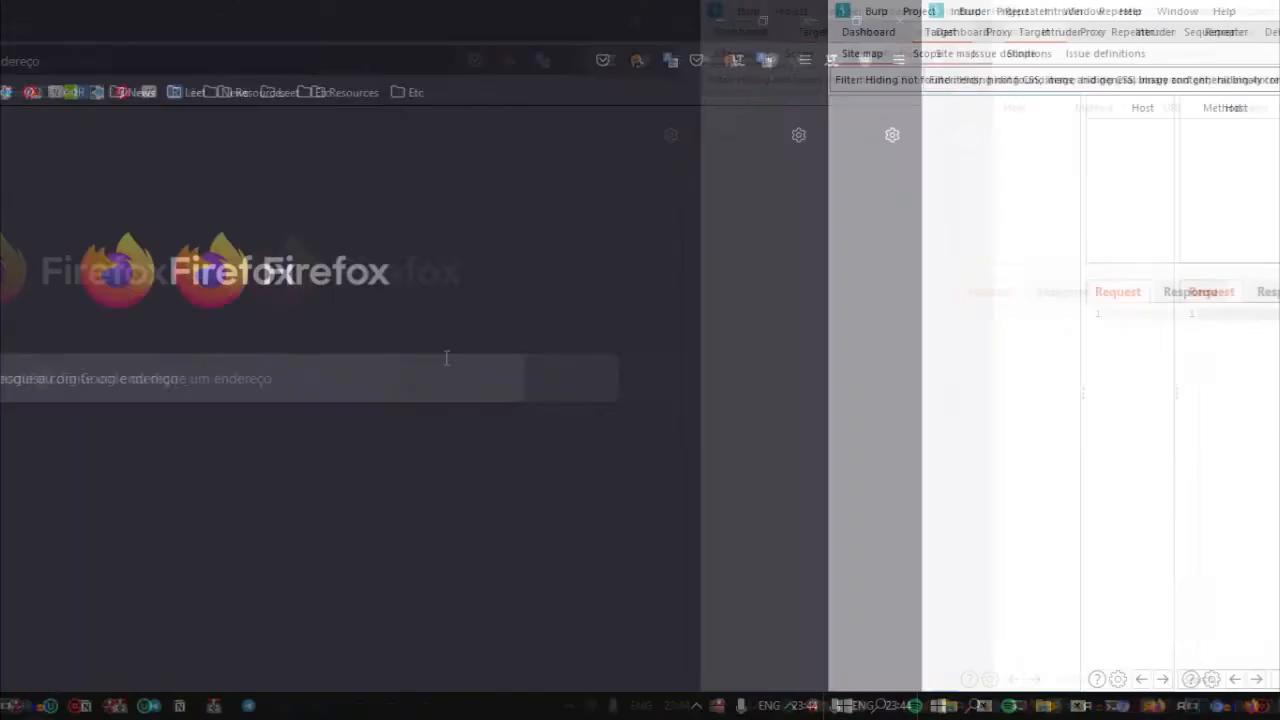
- Switch to Firefox and load google.com in the current tab and youtube.com in a second tab
type("google.com")
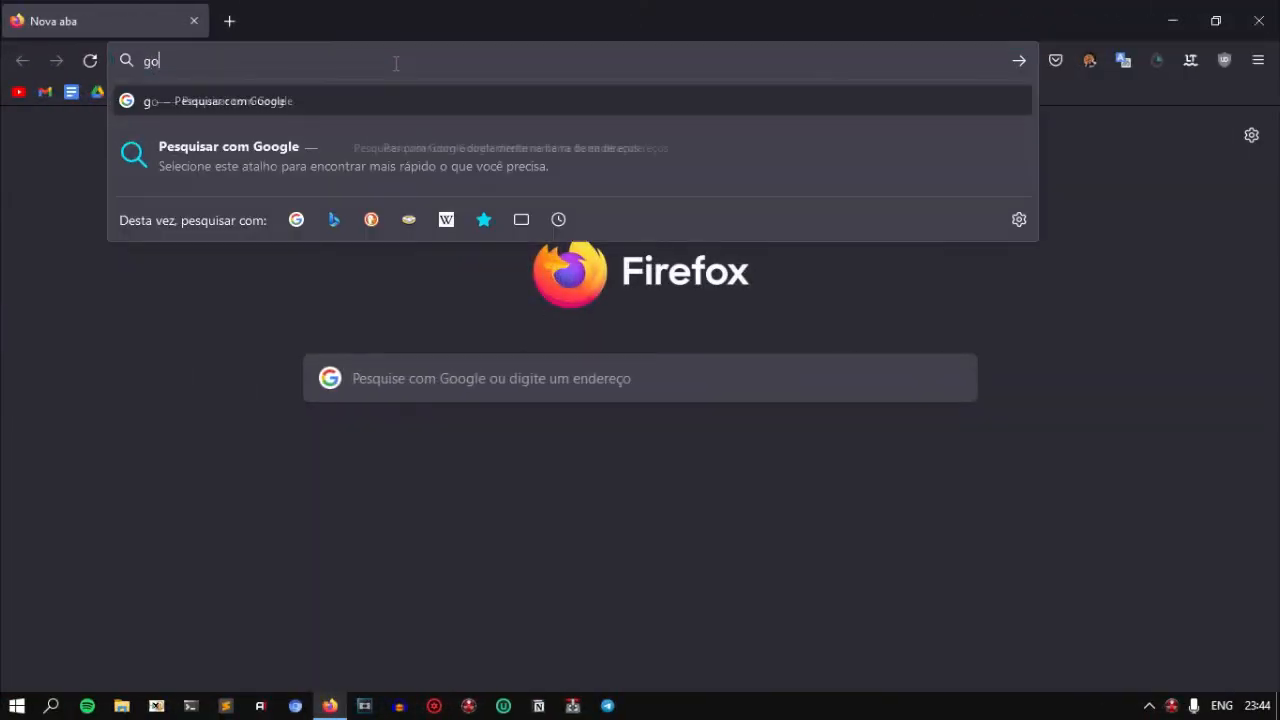
key("Return")
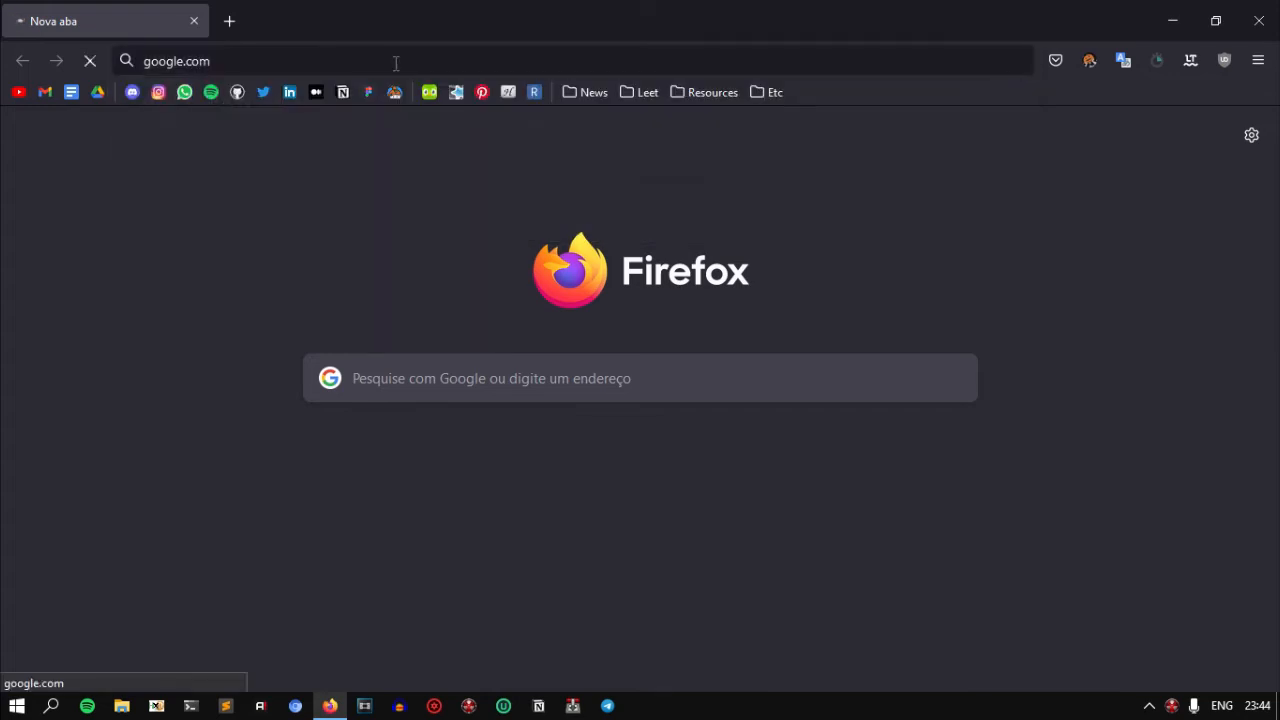
key("ctrl+t")
type("youtube.com")
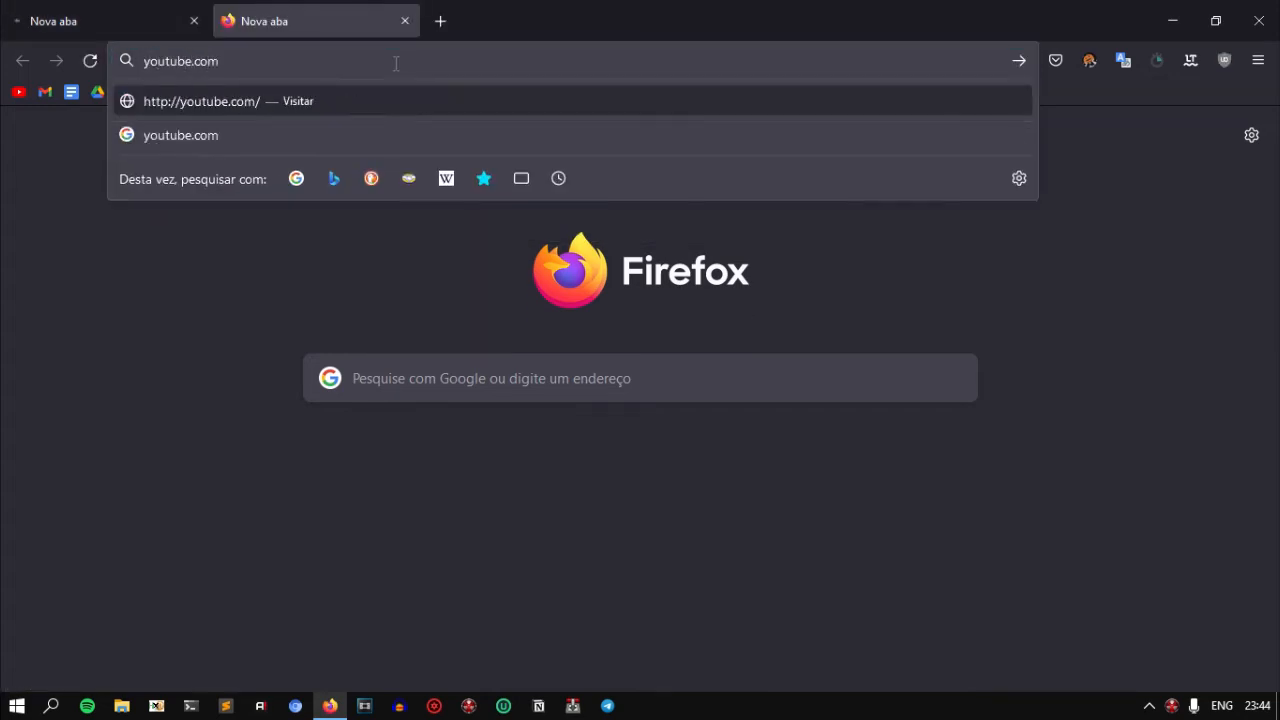
key("Return")
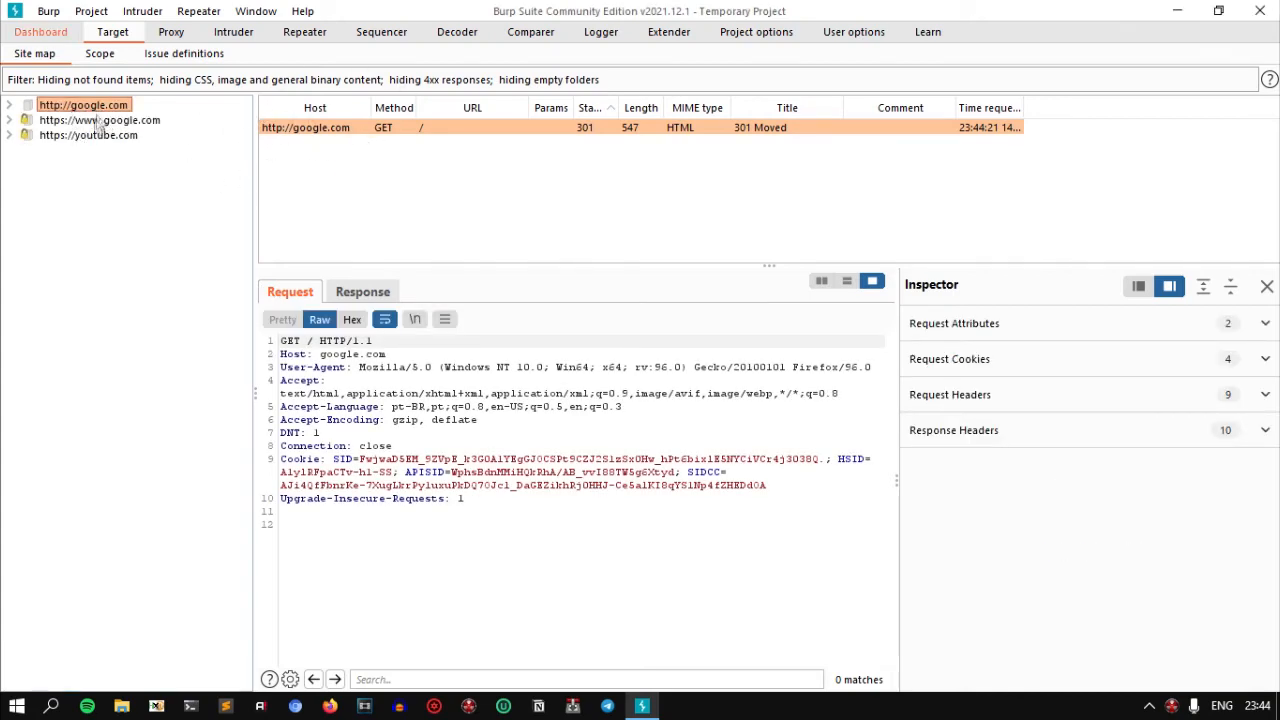
left_click(100, 121)
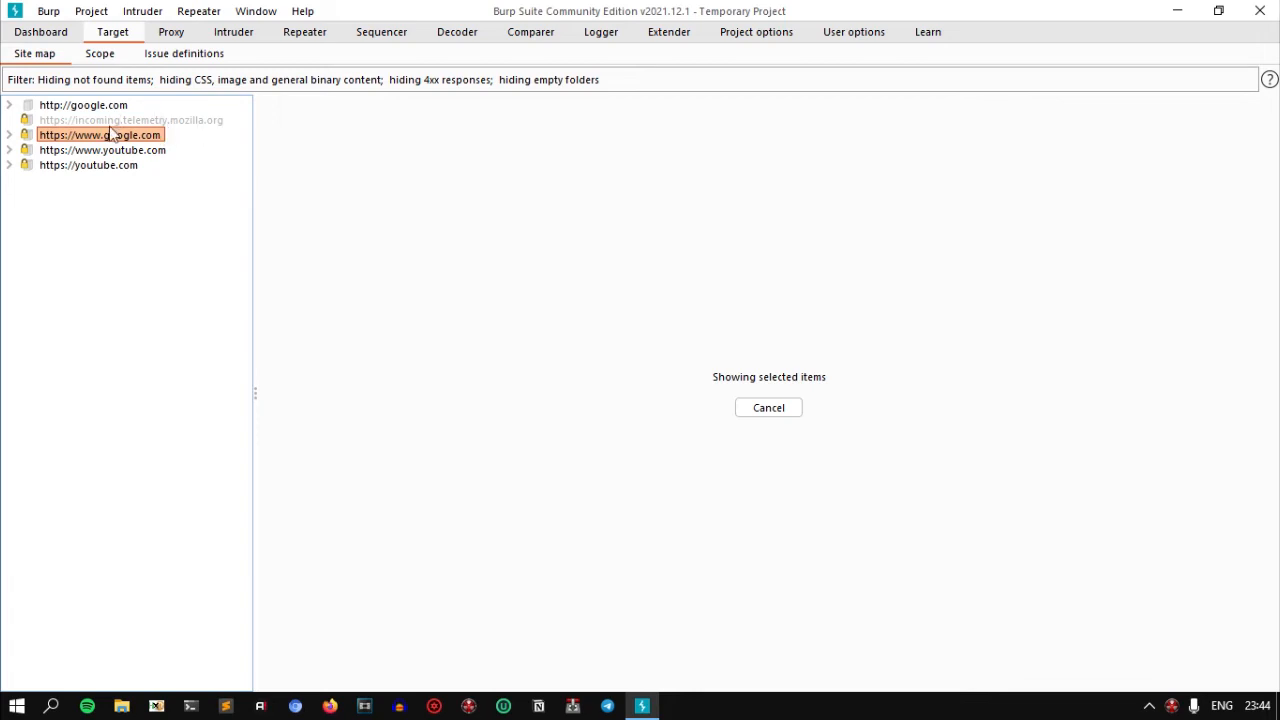
left_click(112, 120)
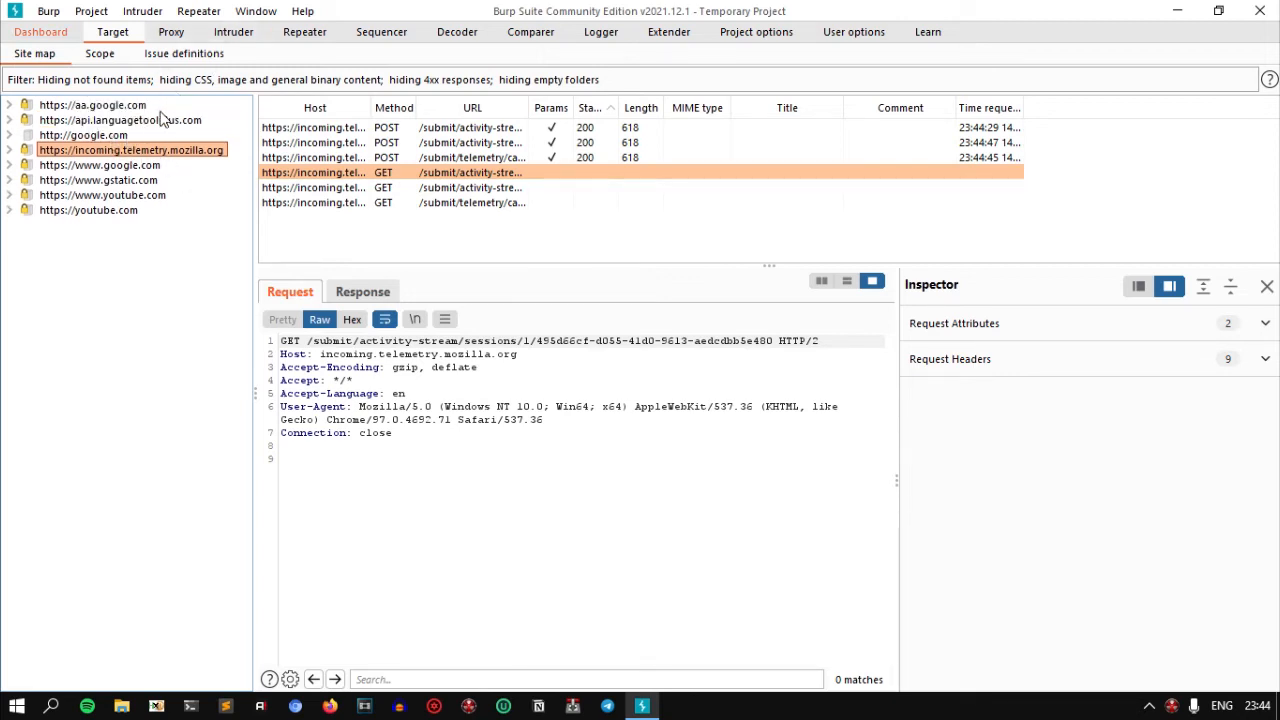
- Examine the proxy's HTTP history, WebSockets history and listener and interception options
left_click(171, 31)
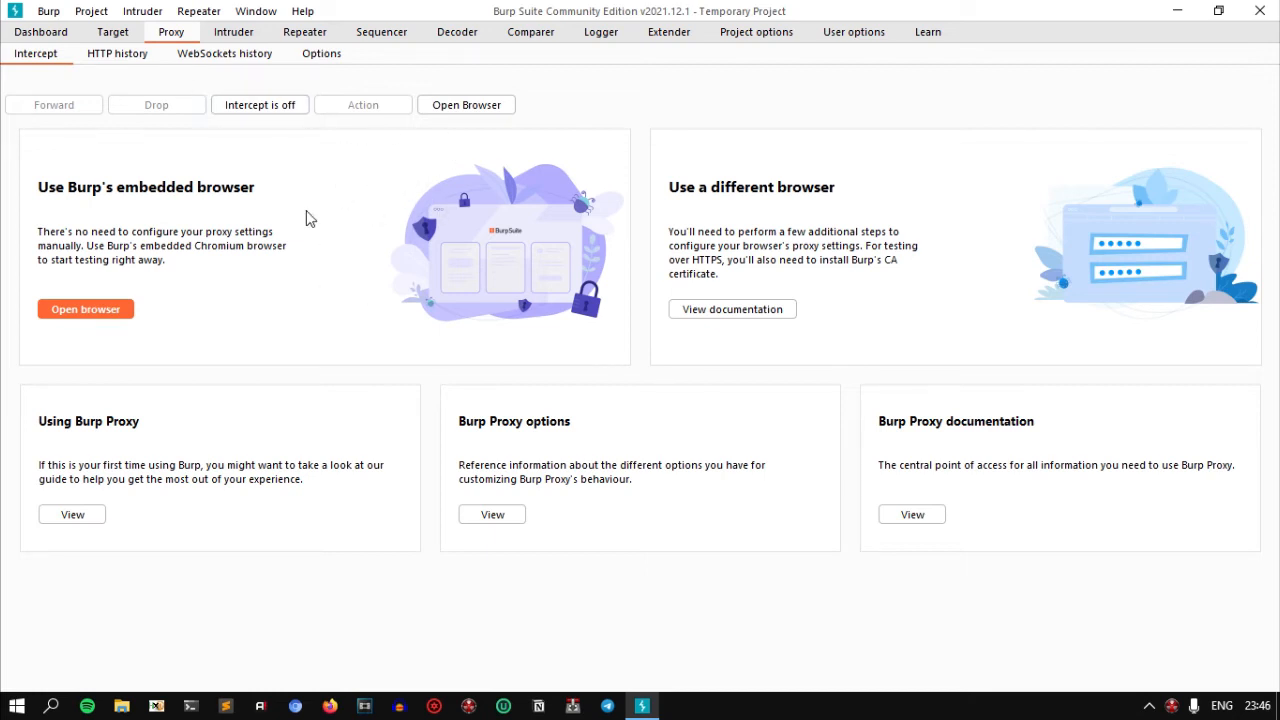
left_click(122, 60)
scroll(330, 203, "down", 3)
scroll(330, 203, "down", 10)
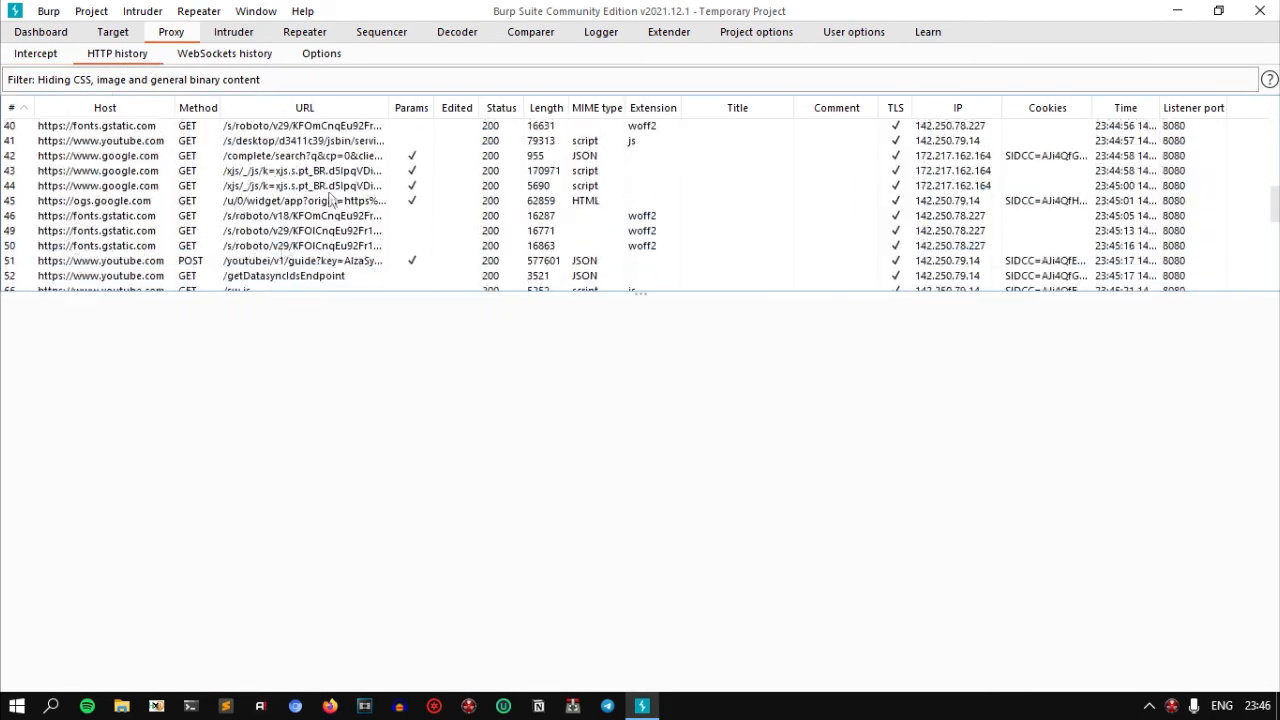
left_click_drag(1277, 235, 1274, 266)
scroll(405, 215, "down", 5)
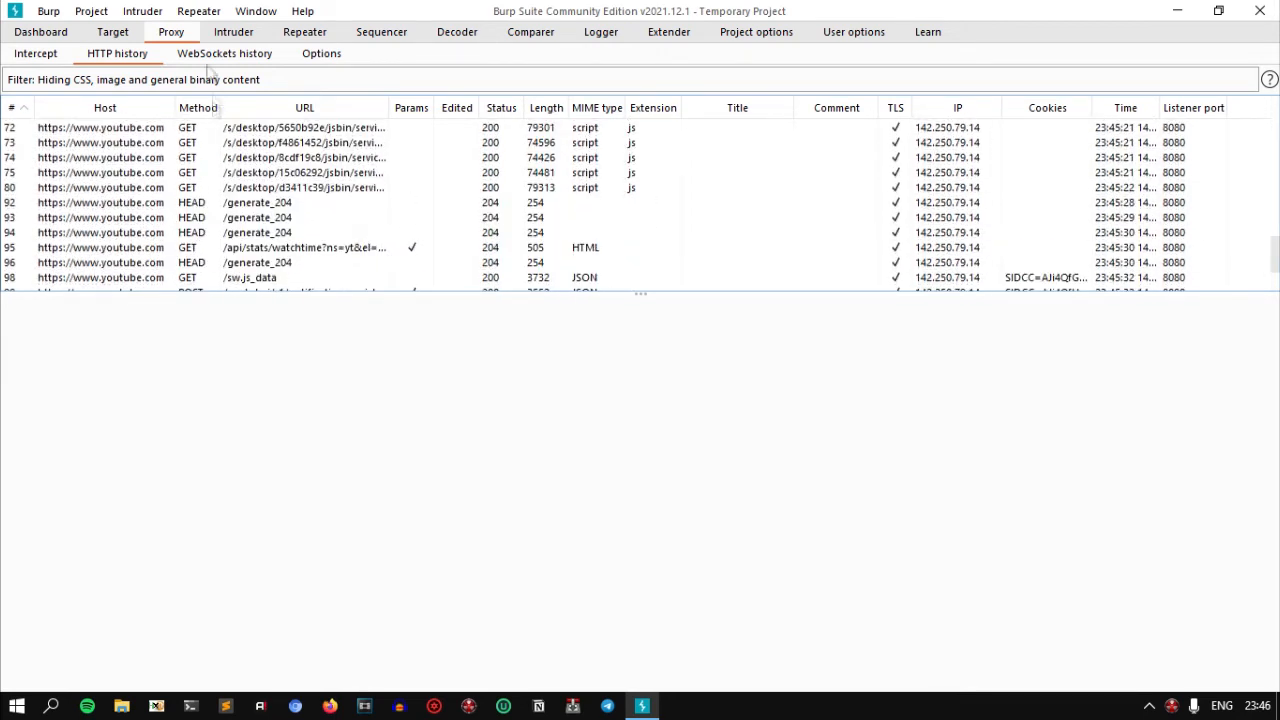
left_click(213, 57)
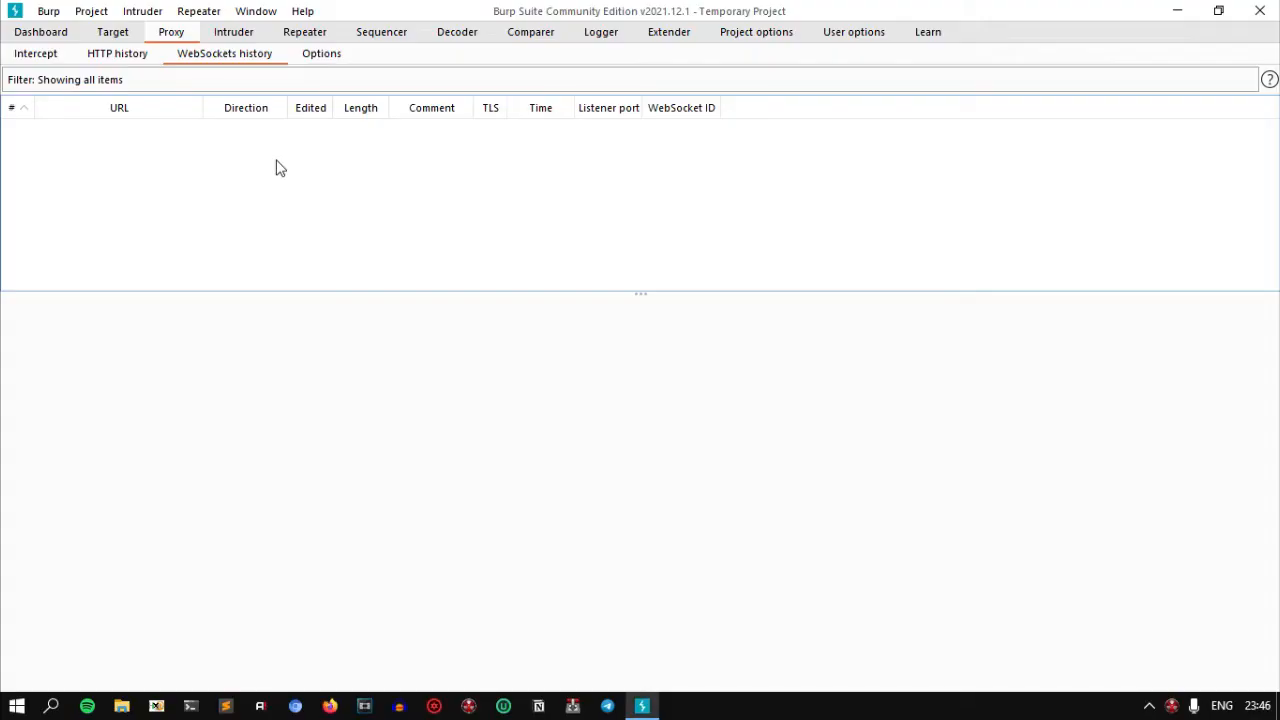
left_click(321, 56)
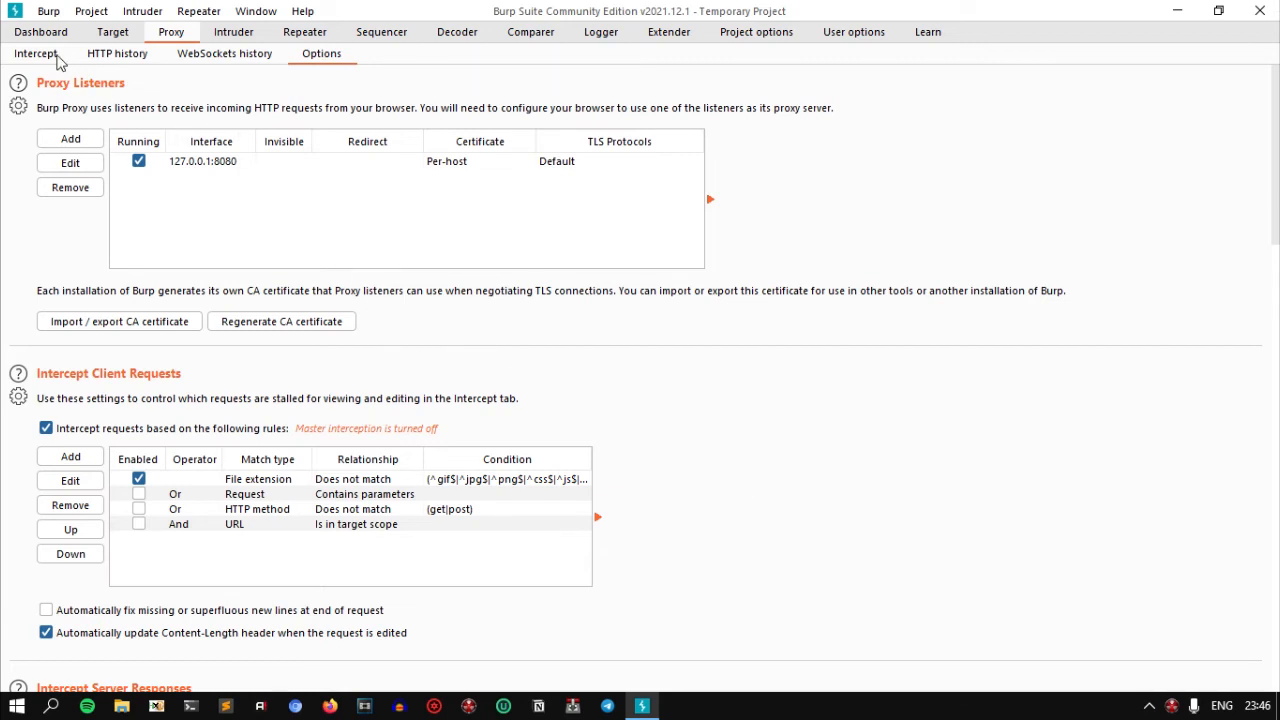
- Turn on proxy interception, and request google.com in Firefox from a new tab that replaces the YouTube and Google tabs
left_click(37, 55)
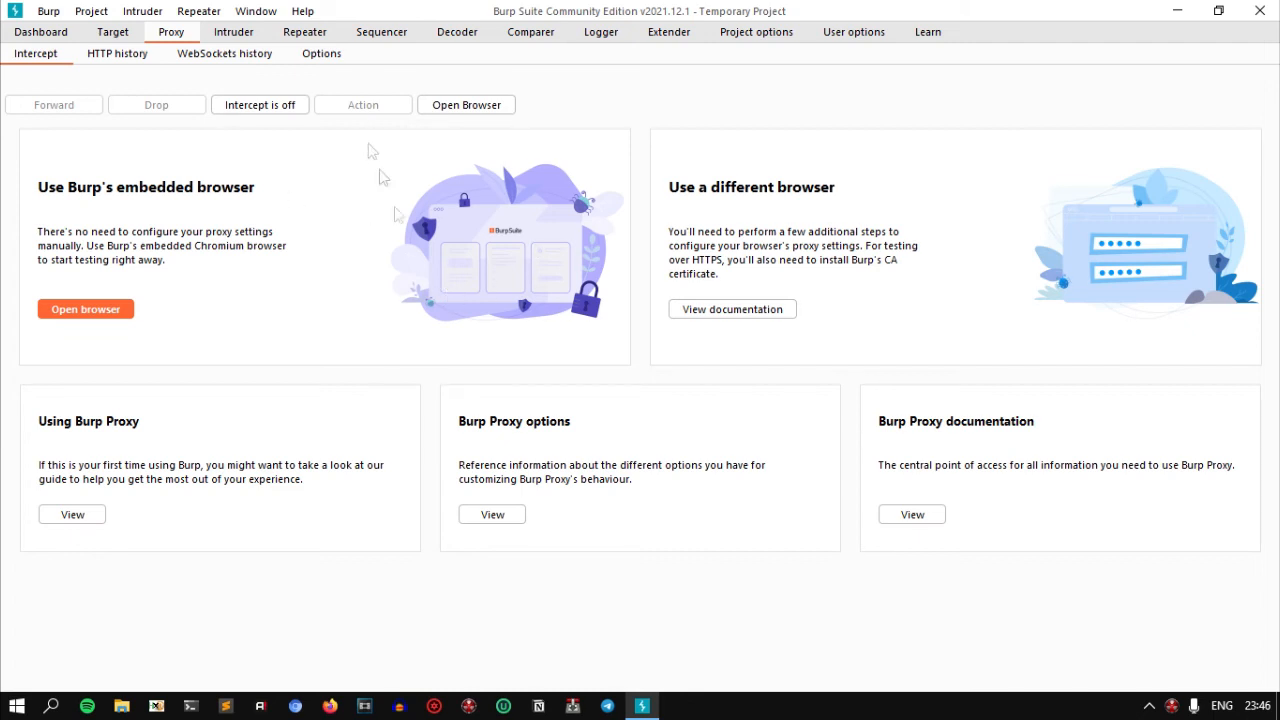
left_click(266, 113)
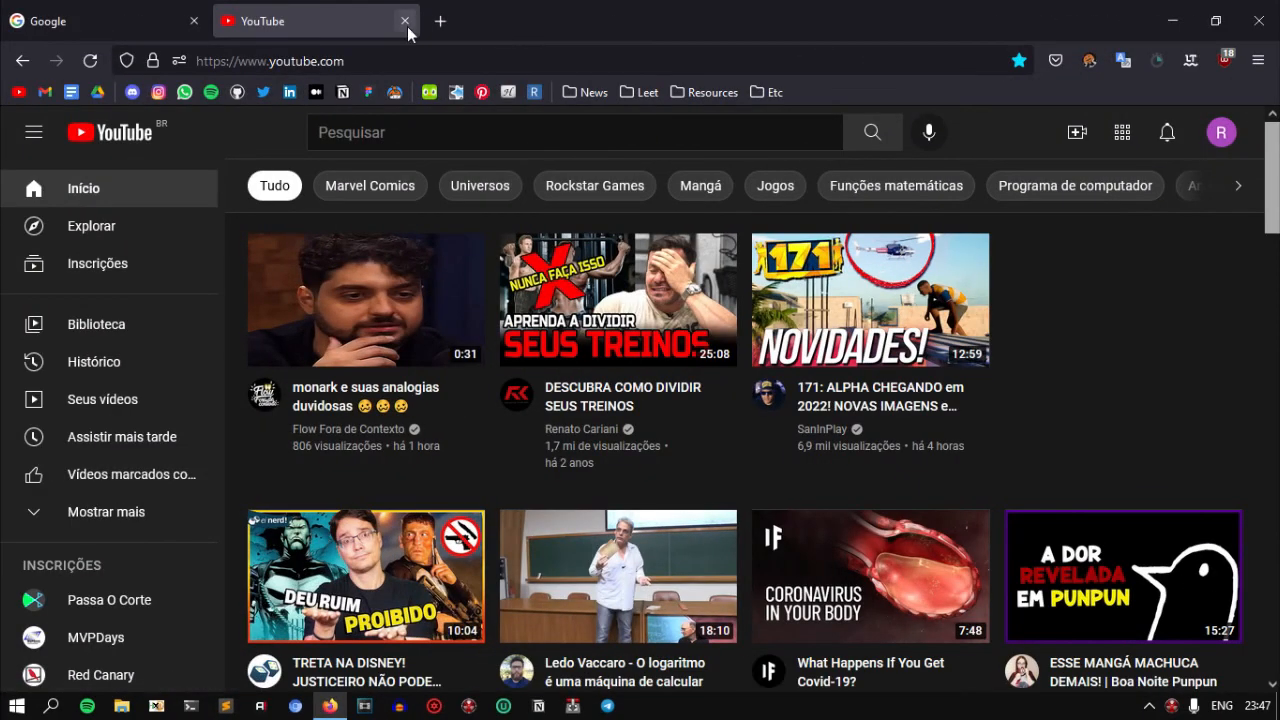
left_click(406, 24)
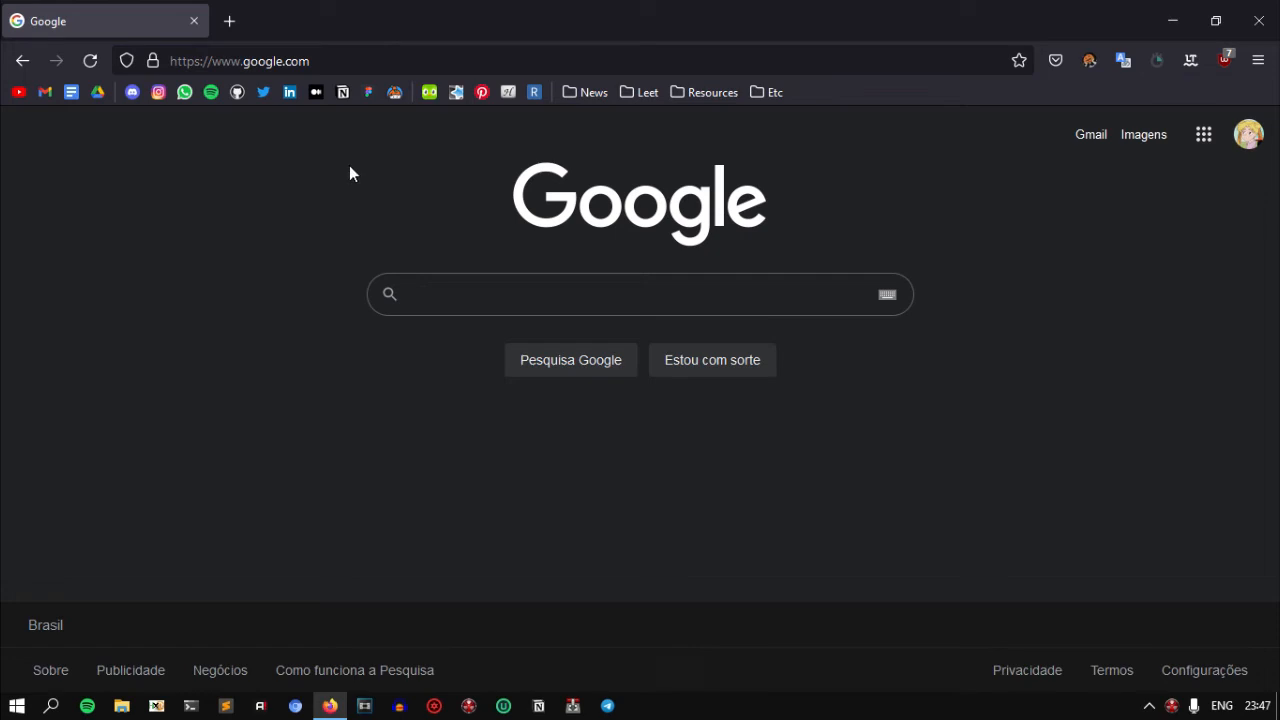
left_click(229, 21)
left_click(194, 21)
left_click(255, 61)
type("google.com")
key("Return")
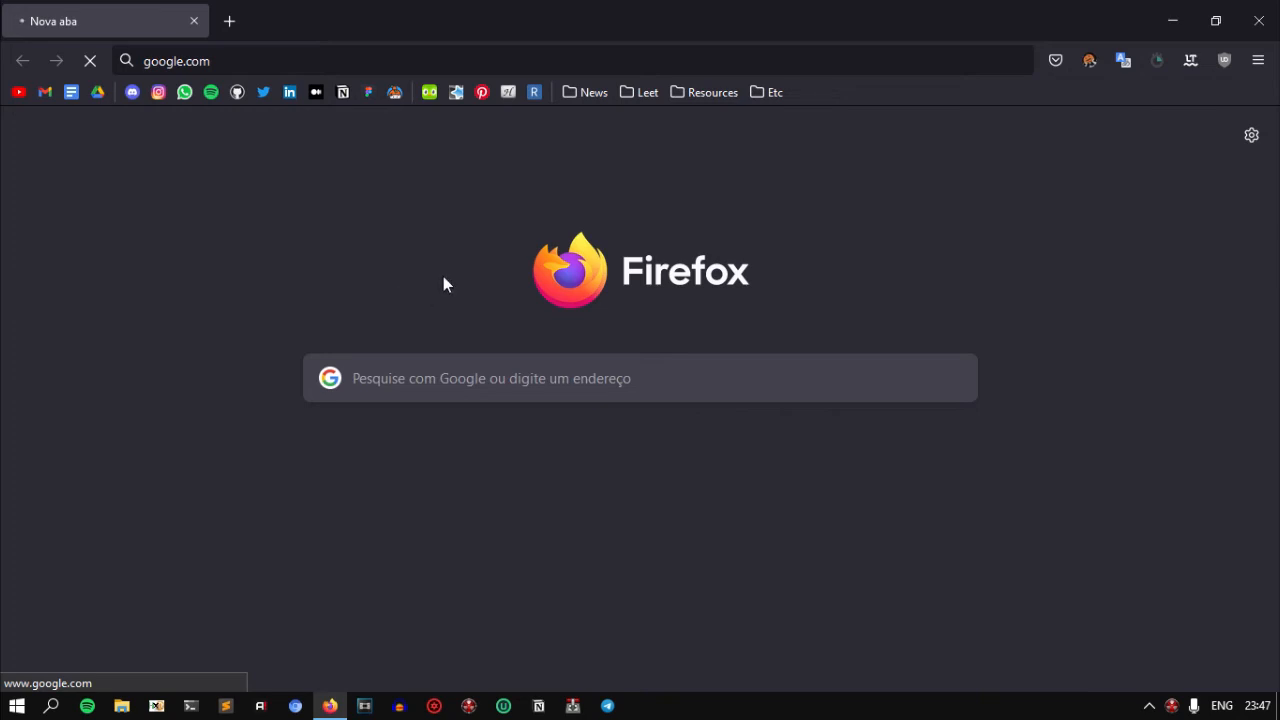
- Switch to Burp Suite and examine the host and path of the intercepted google.com request
key("ctrl+super+Right")
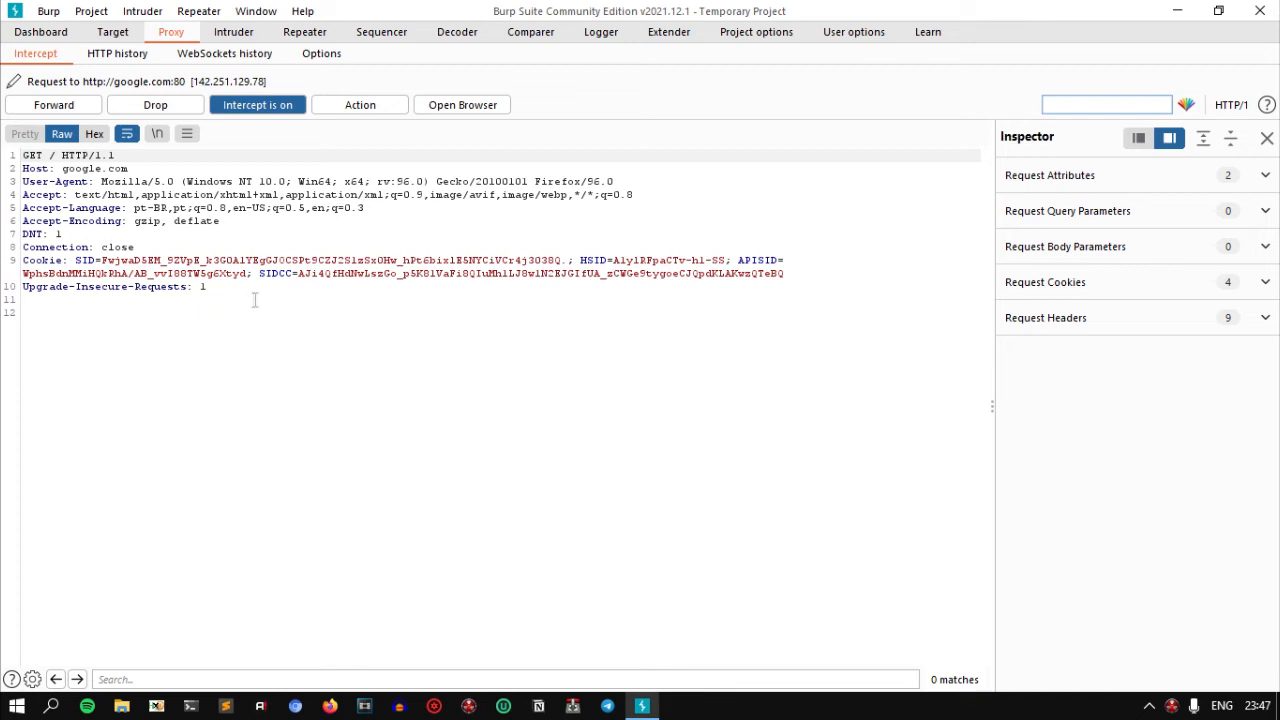
left_click_drag(62, 168, 131, 168)
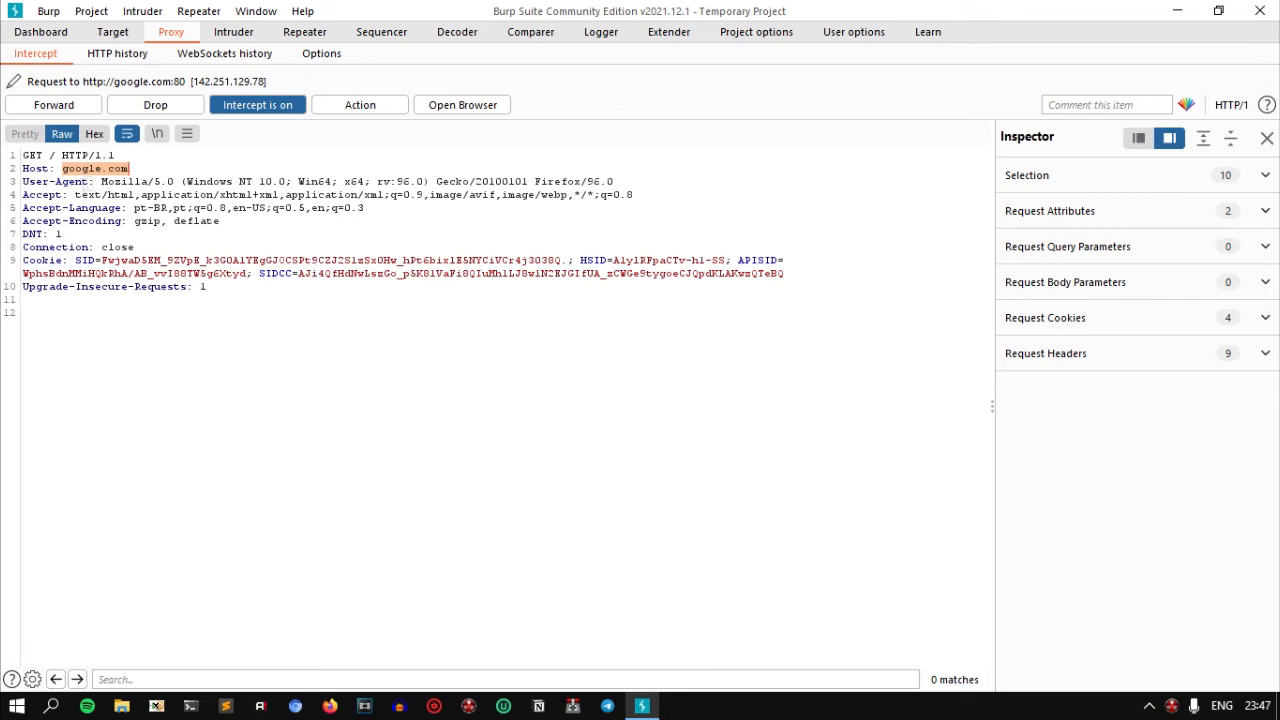
double_click(52, 155)
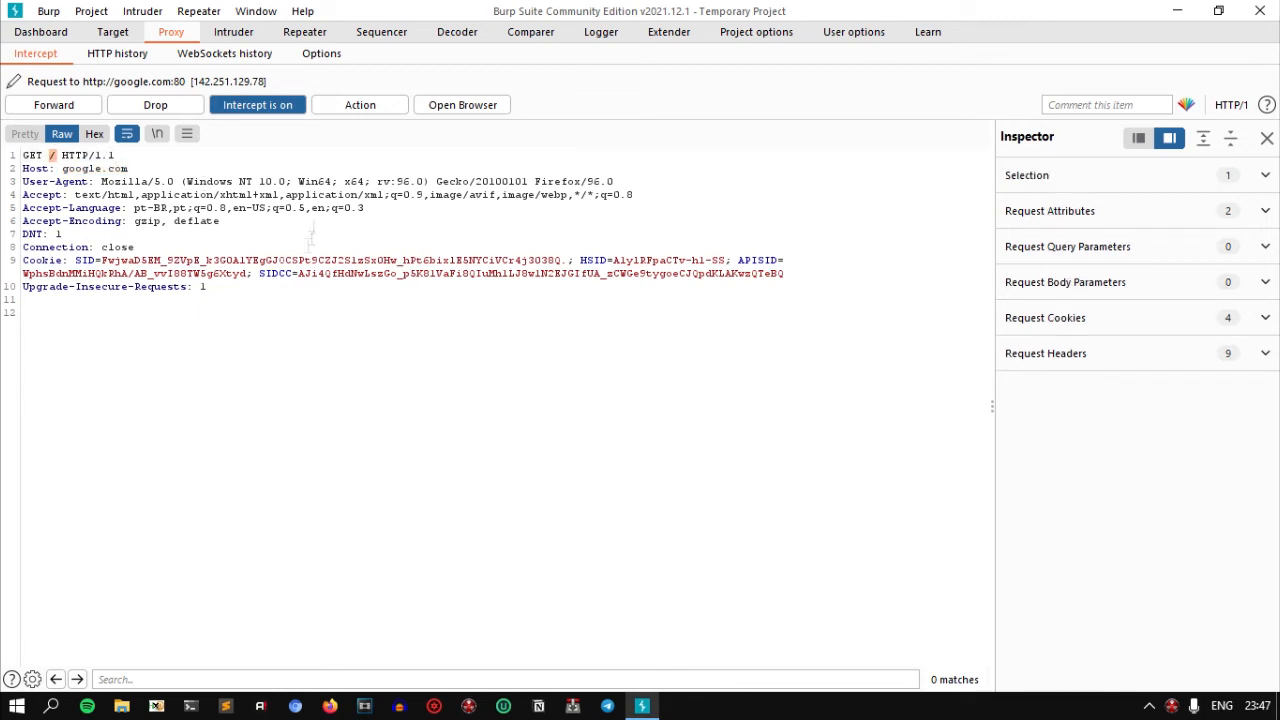
left_click(396, 340)
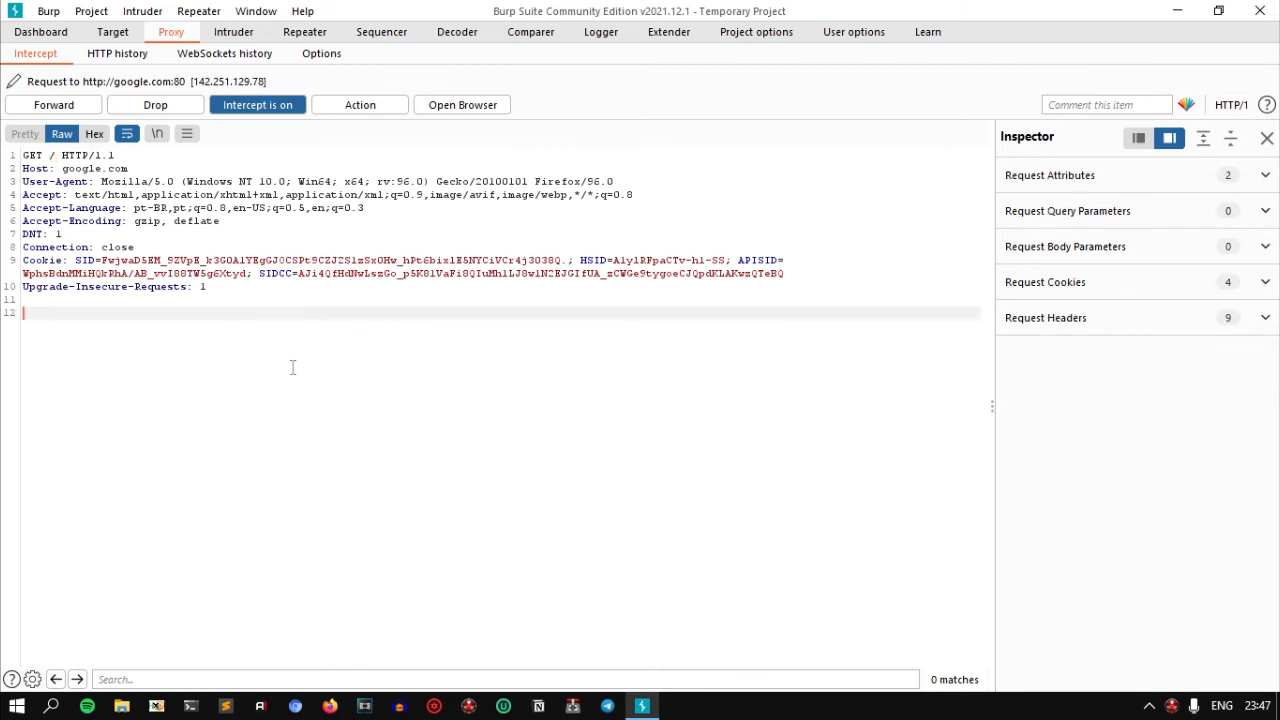
- Forward the intercepted google.com request and turn off interception
left_click(60, 106)
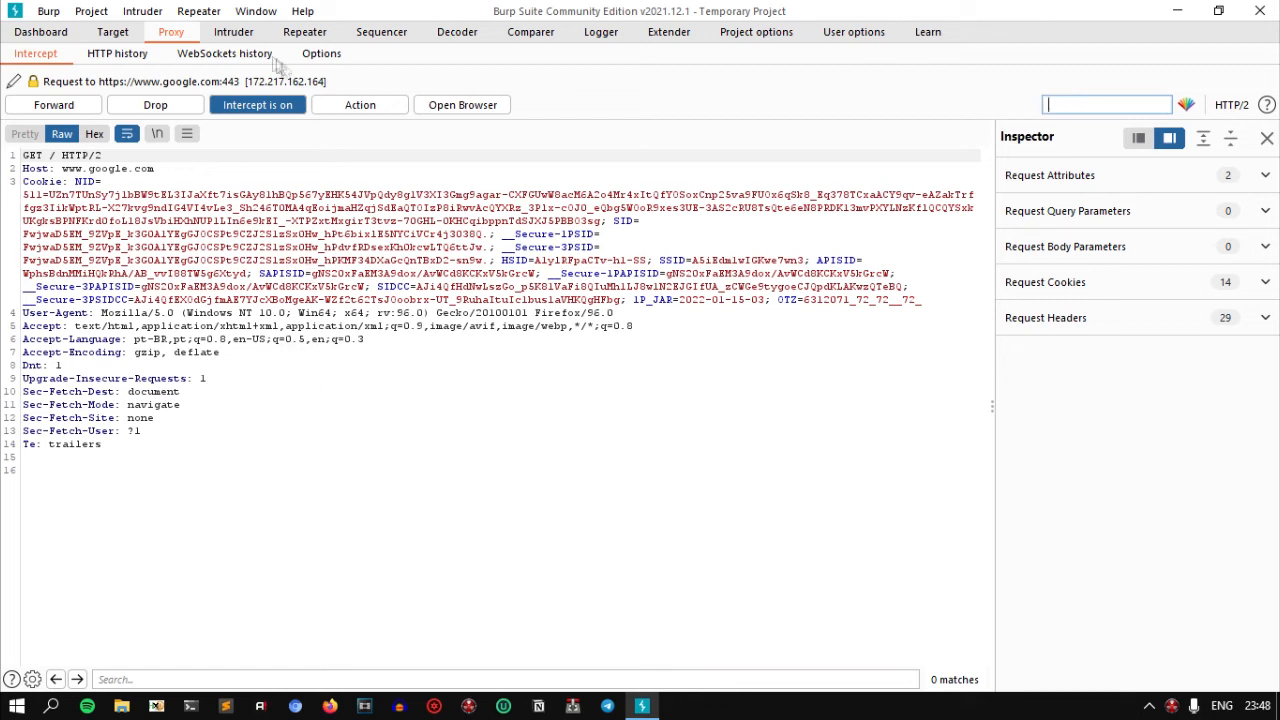
left_click(257, 105)
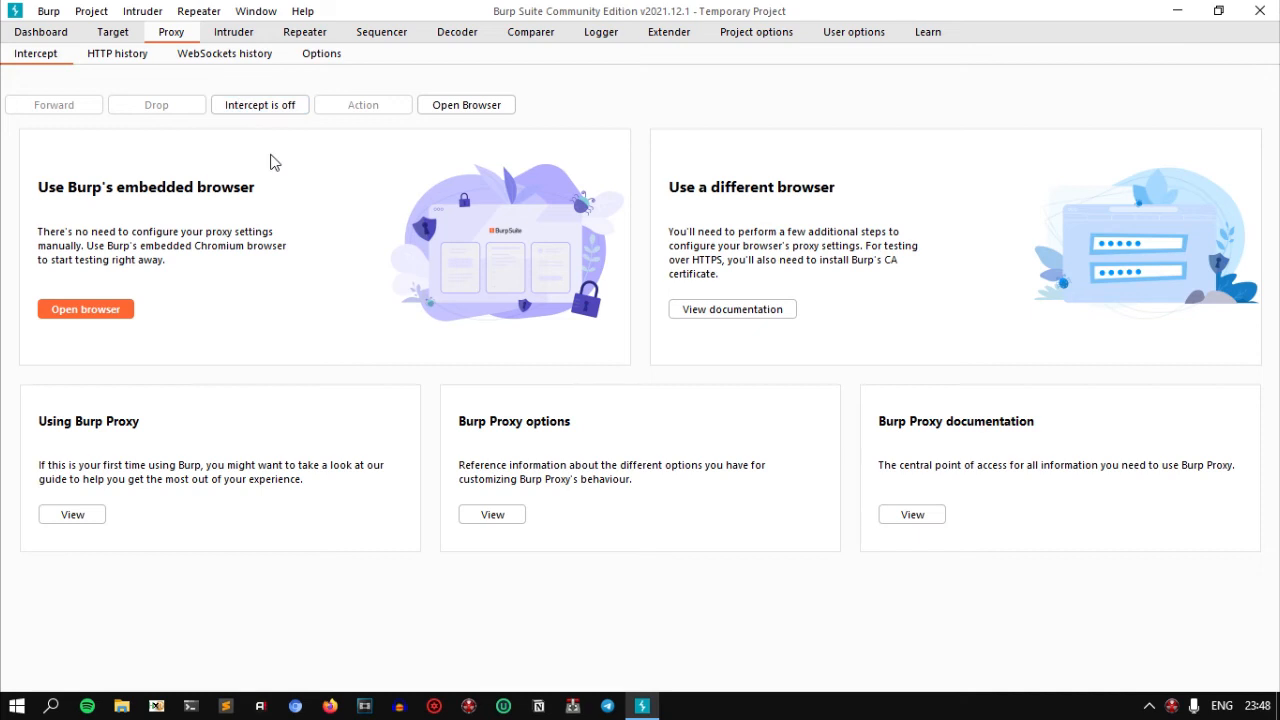
- Switch to Firefox and request google.com from a new tab
key("ctrl+super+Left")
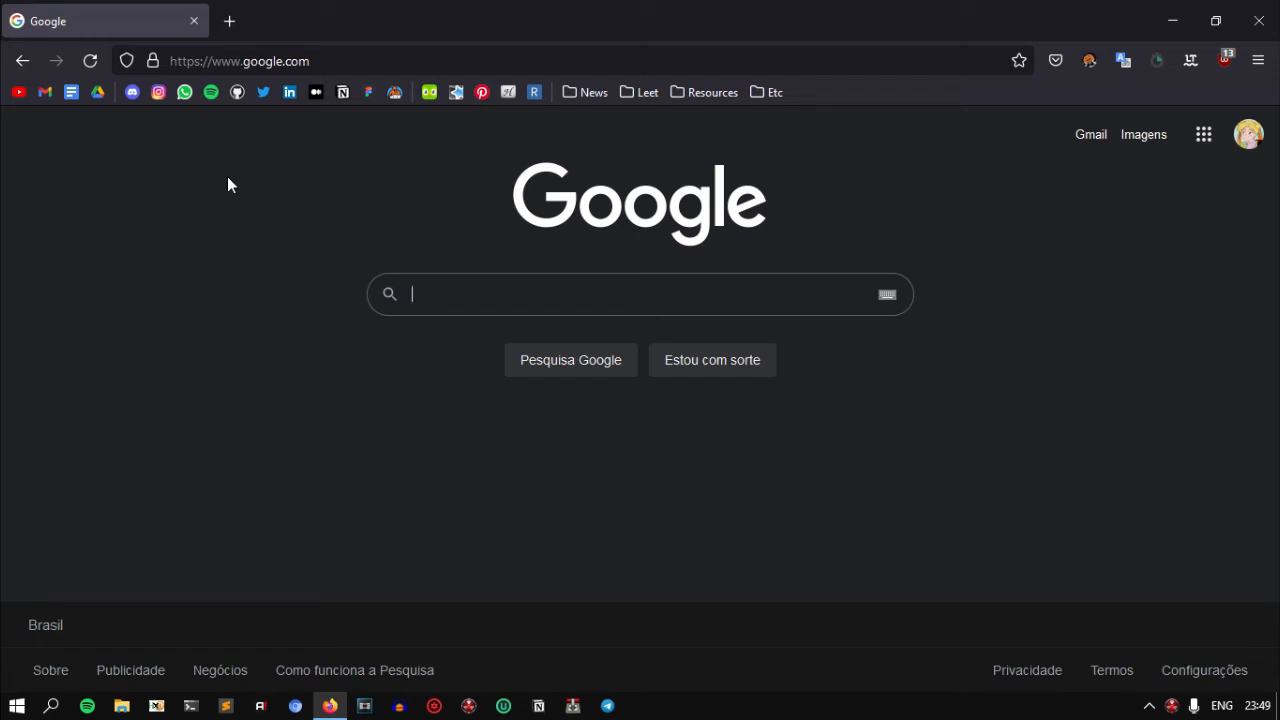
left_click(229, 21)
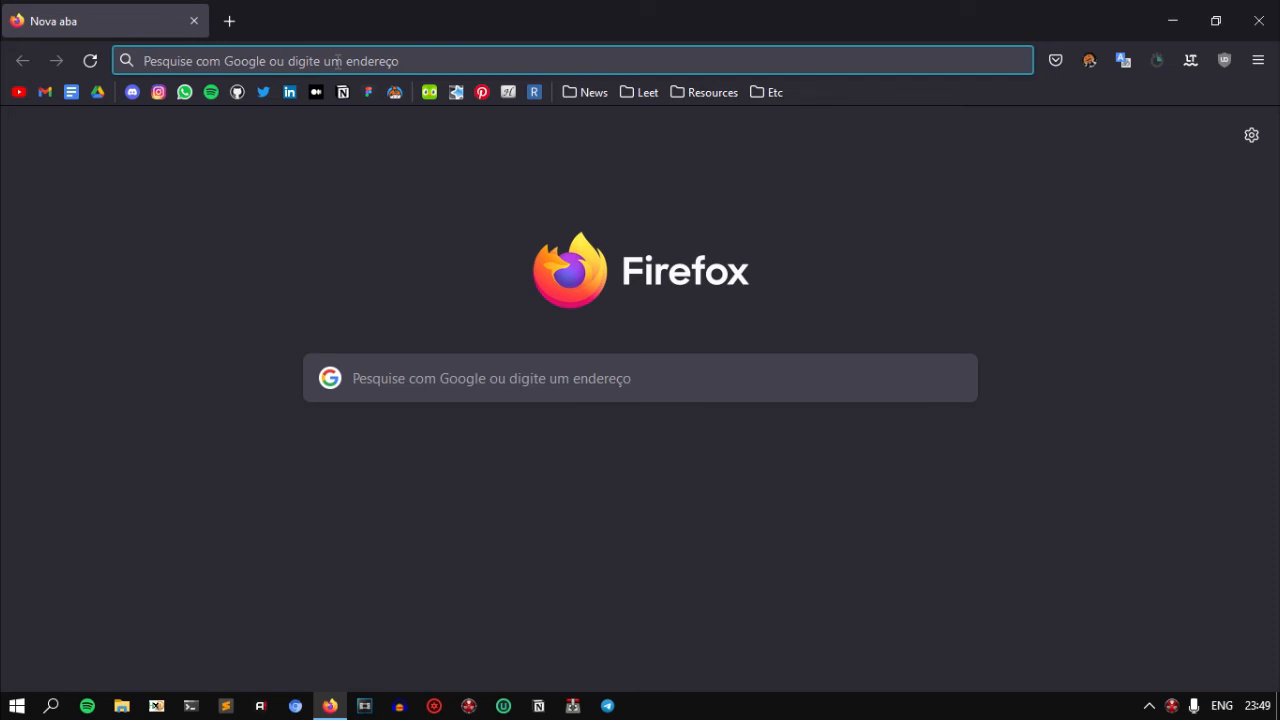
type("google.com")
key("Return")
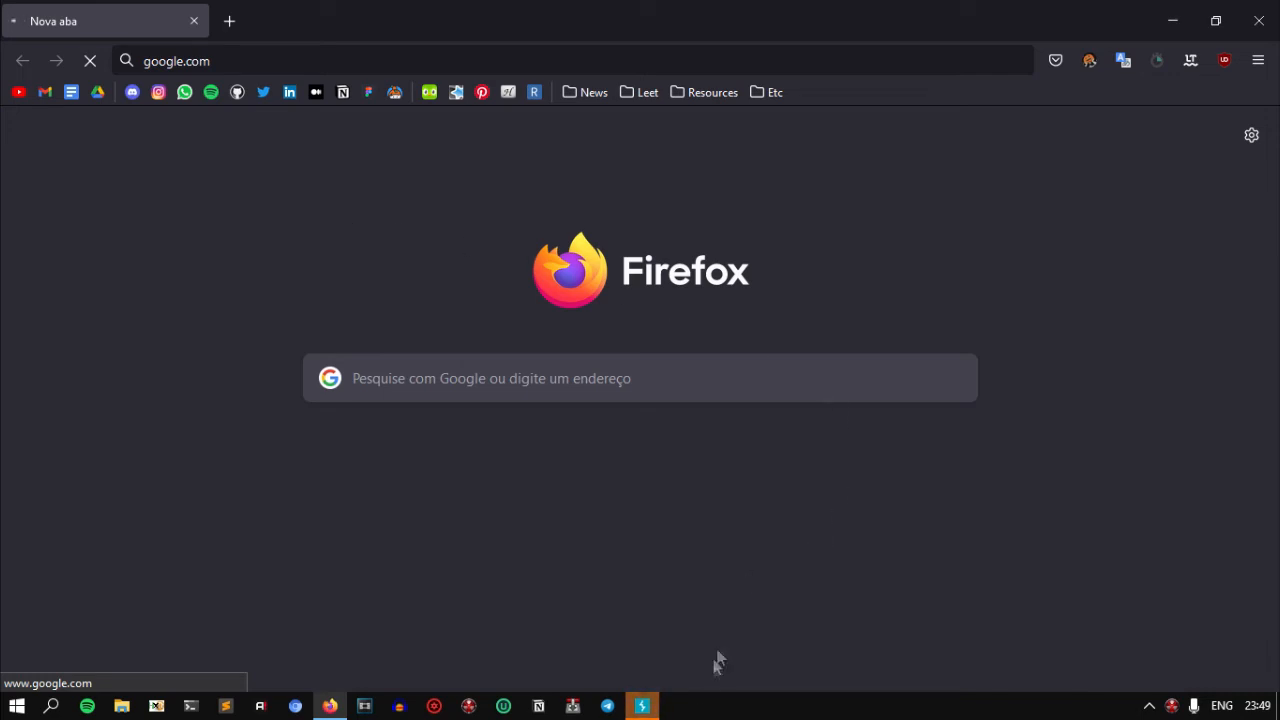
left_click(643, 706)
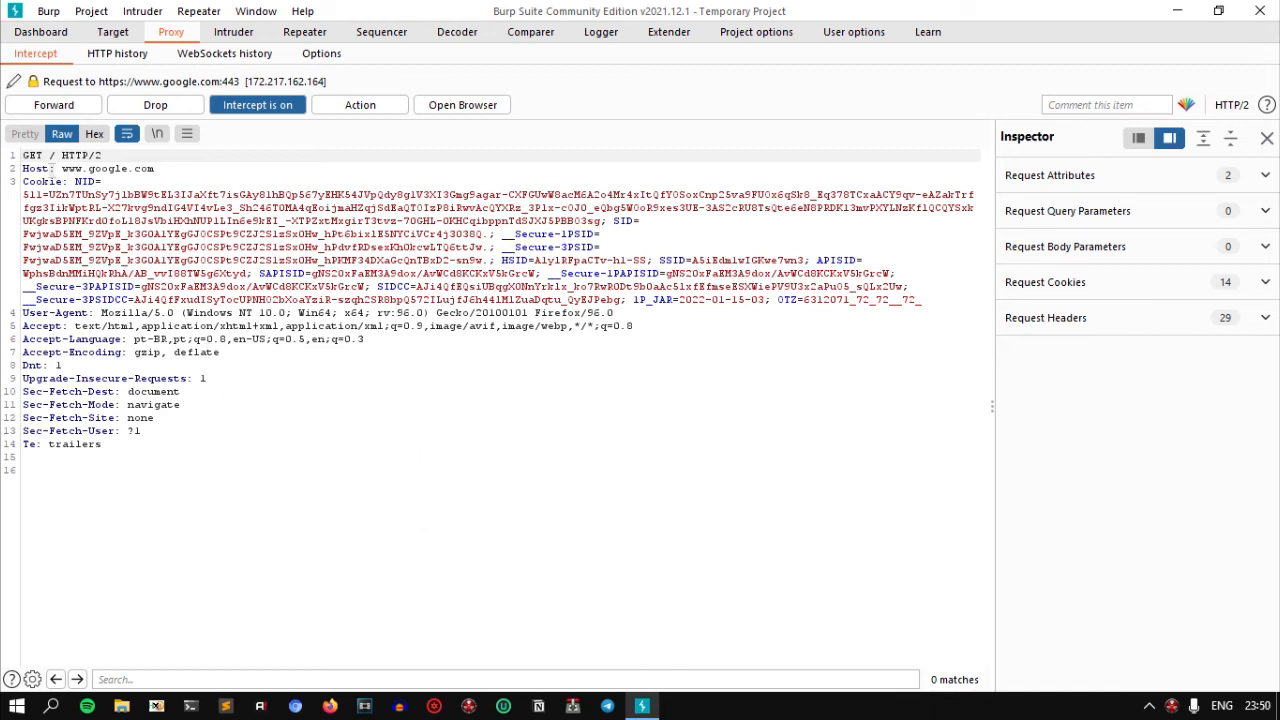
left_click_drag(24, 157, 77, 157)
left_click(58, 157)
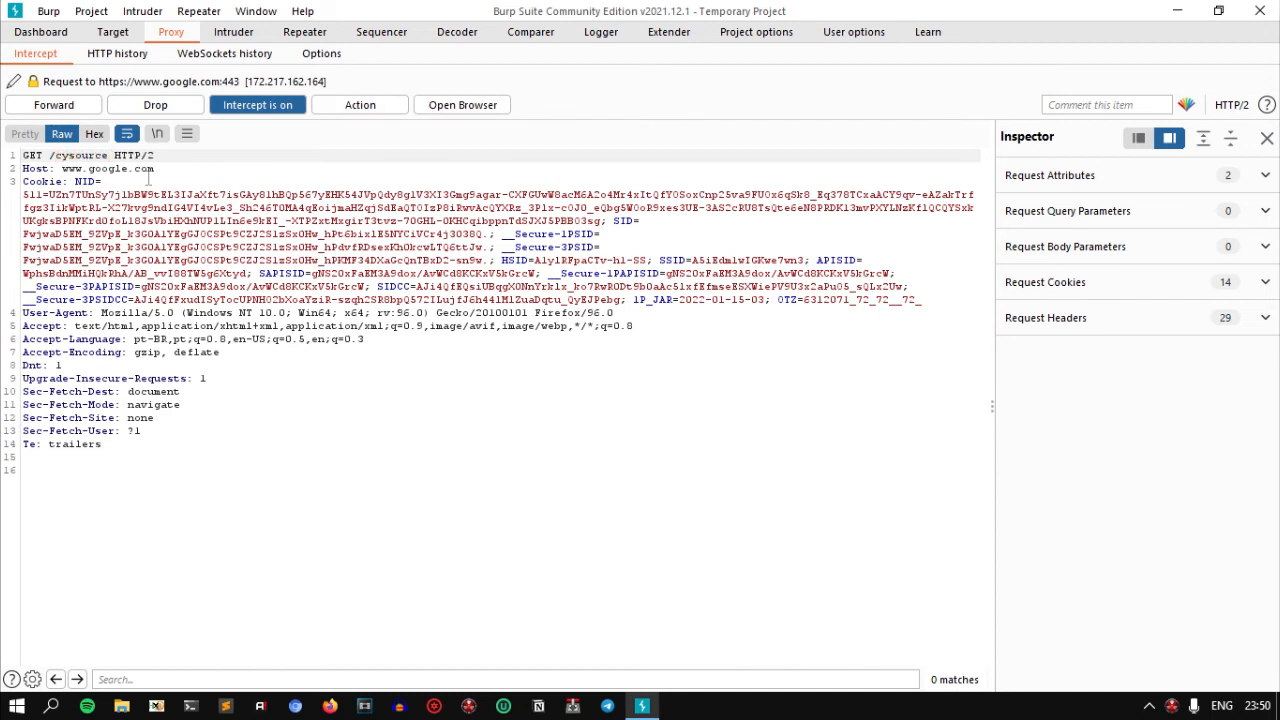
left_click(75, 106)
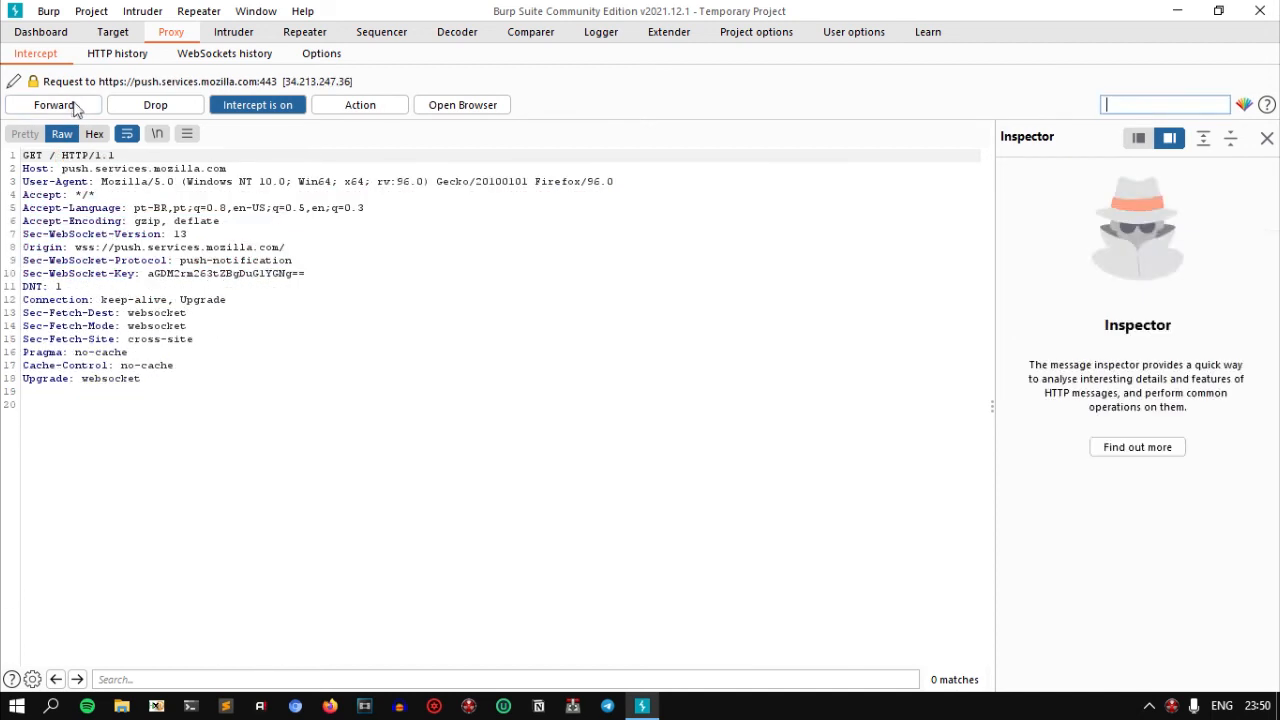
left_click(288, 110)
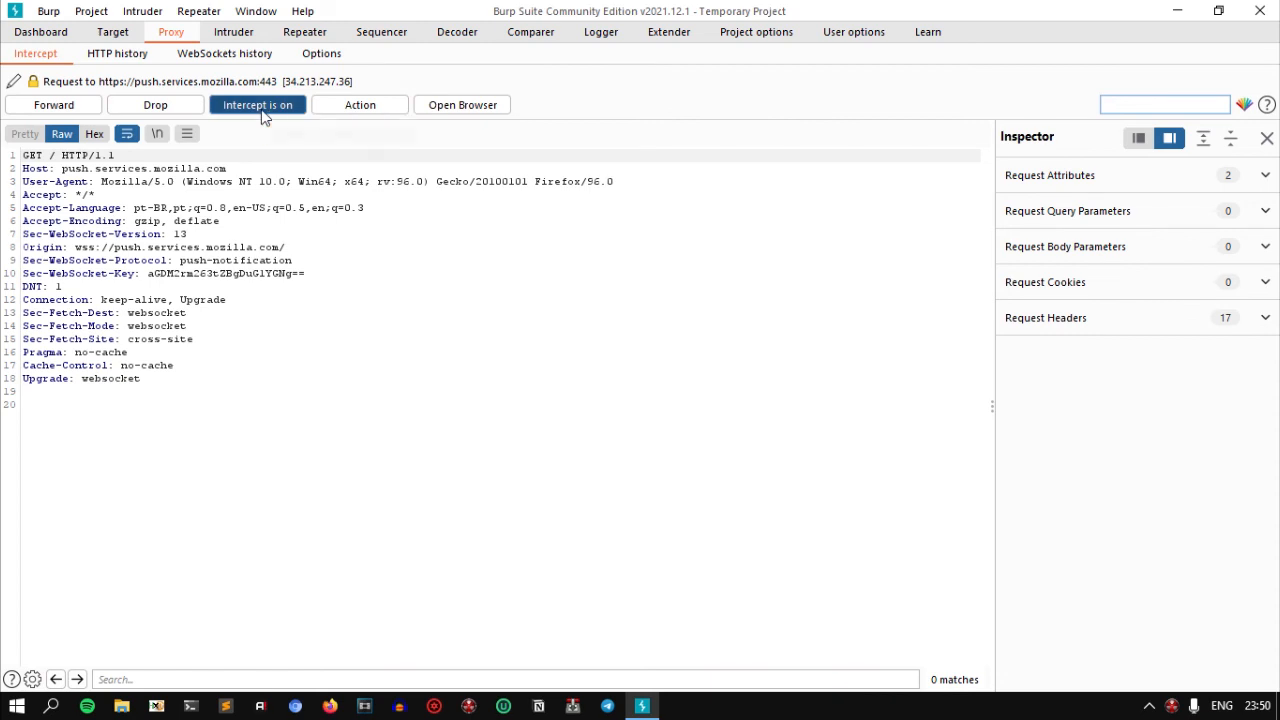
- Switch to Firefox and examine the page returned for the modified request, including its status text and requested URL
key("alt+Tab")
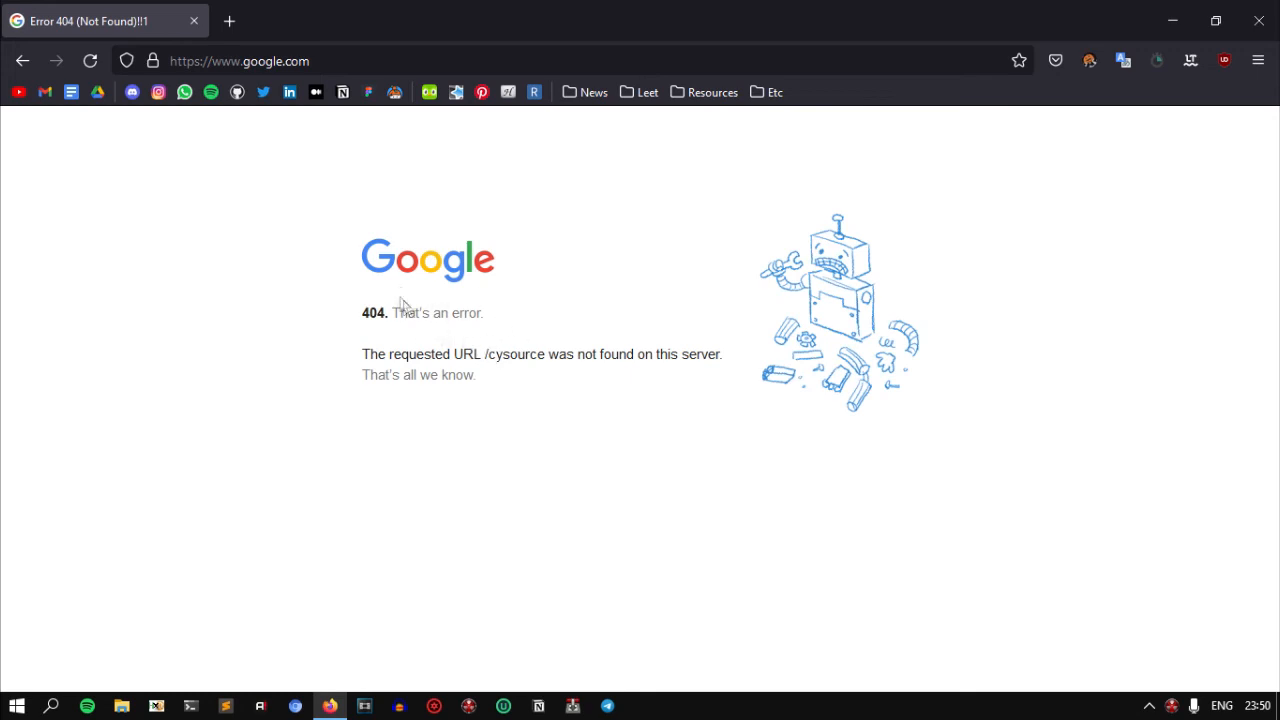
left_click_drag(364, 313, 471, 310)
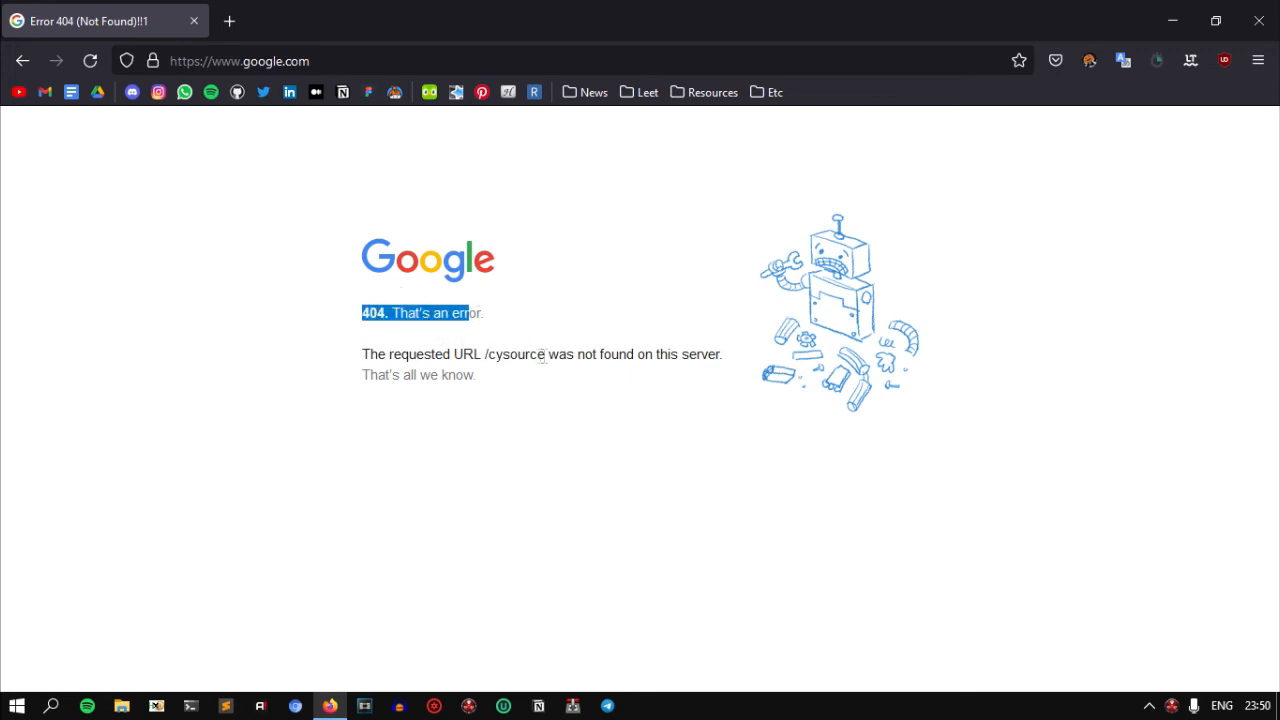
left_click(485, 356)
left_click_drag(485, 357, 543, 360)
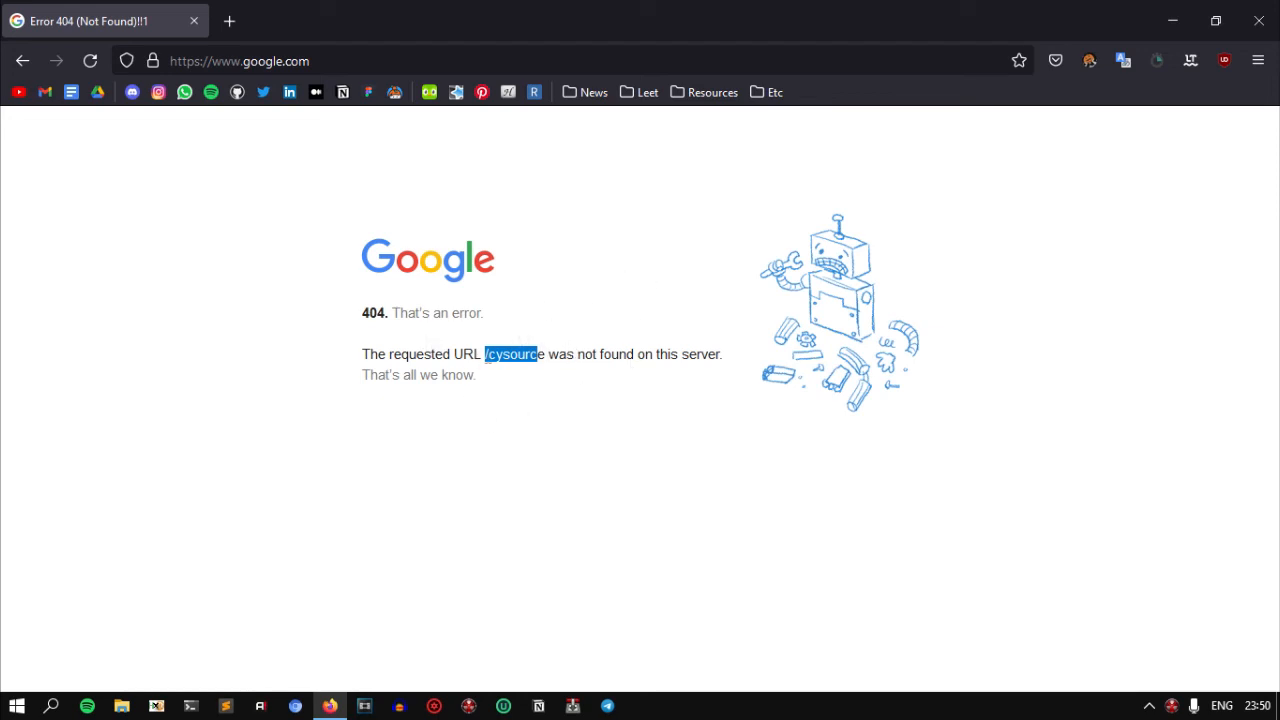
left_click(489, 356)
- Open Repeater in Burp Suite, and replace the Google error page's tab in Firefox with a new tab
key("alt+Tab")
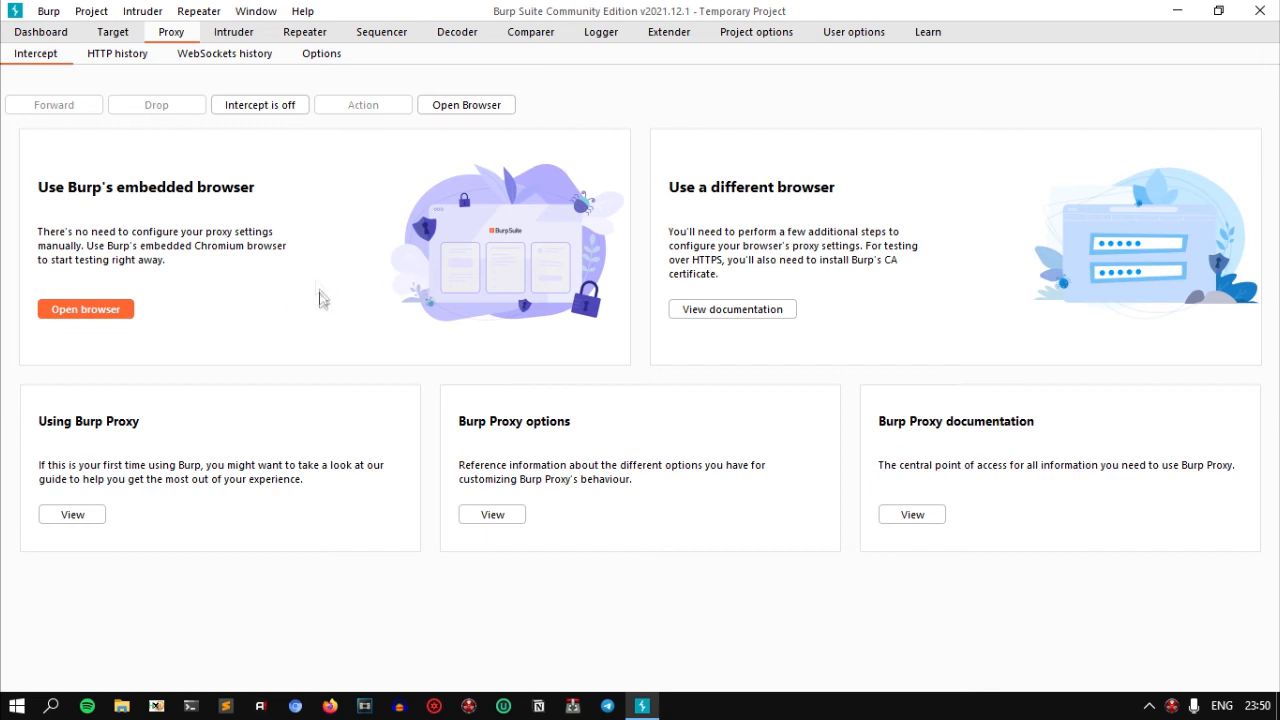
left_click(305, 32)
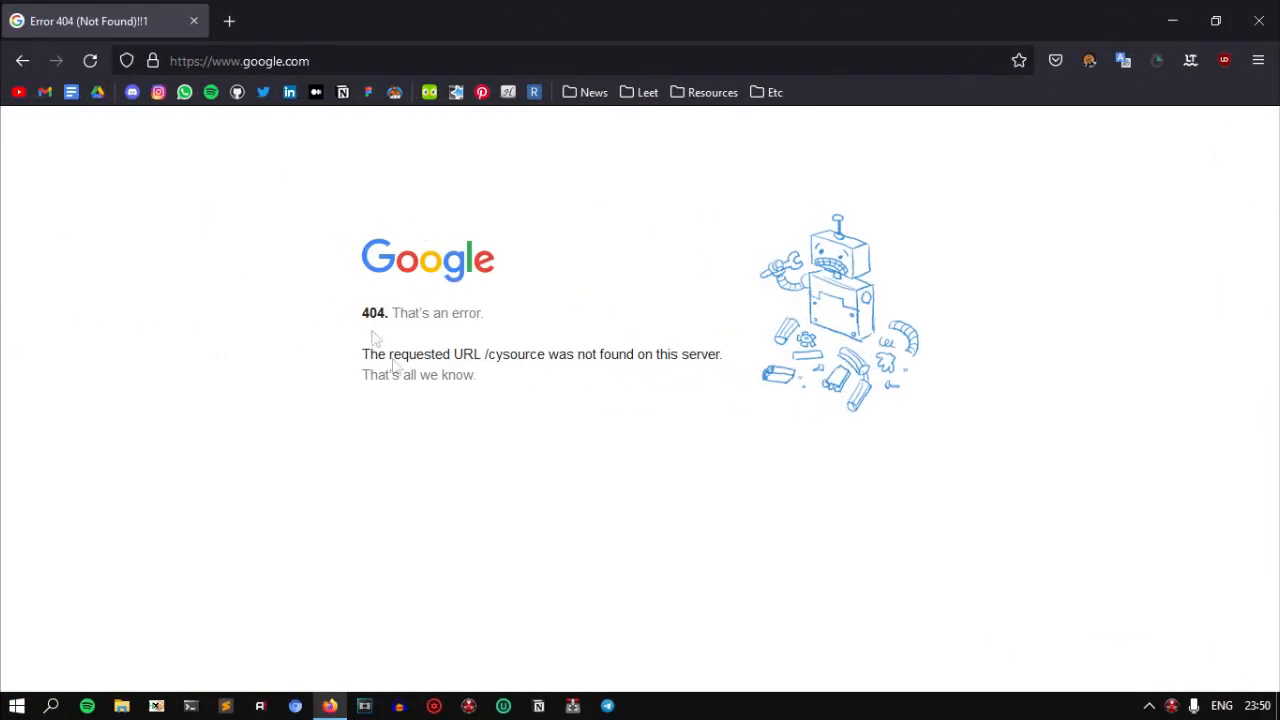
left_click(229, 21)
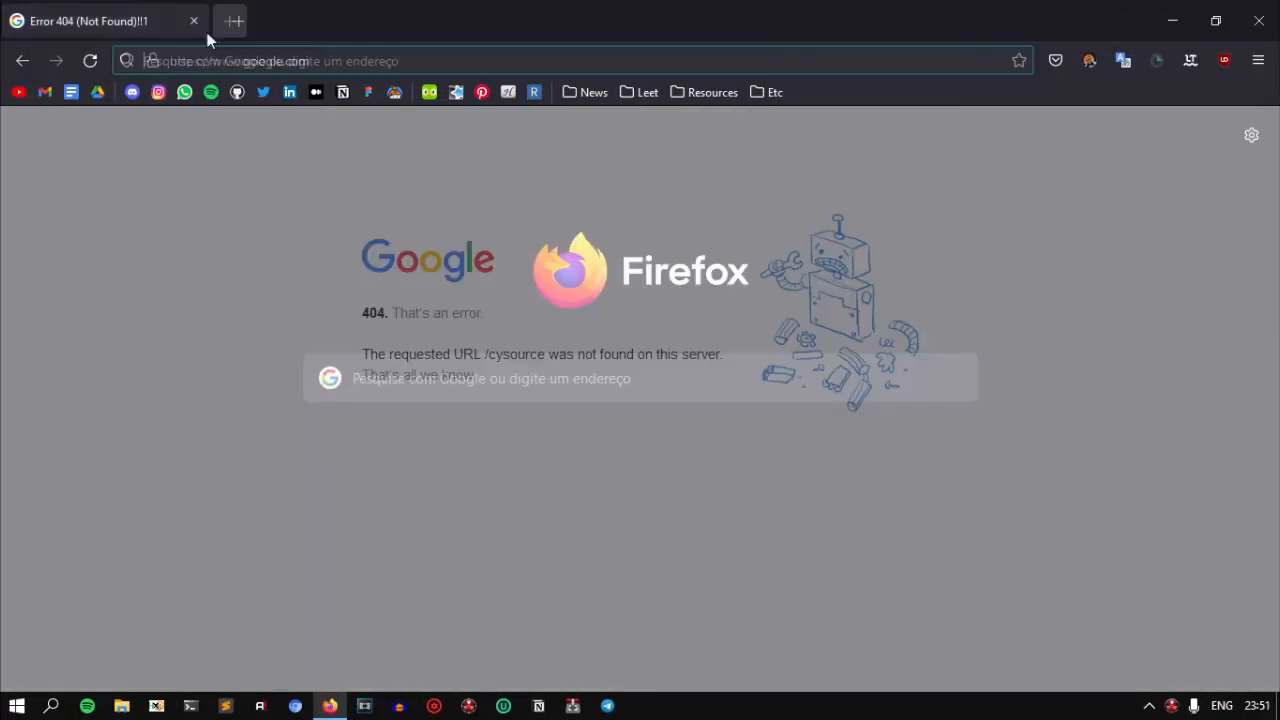
left_click(196, 22)
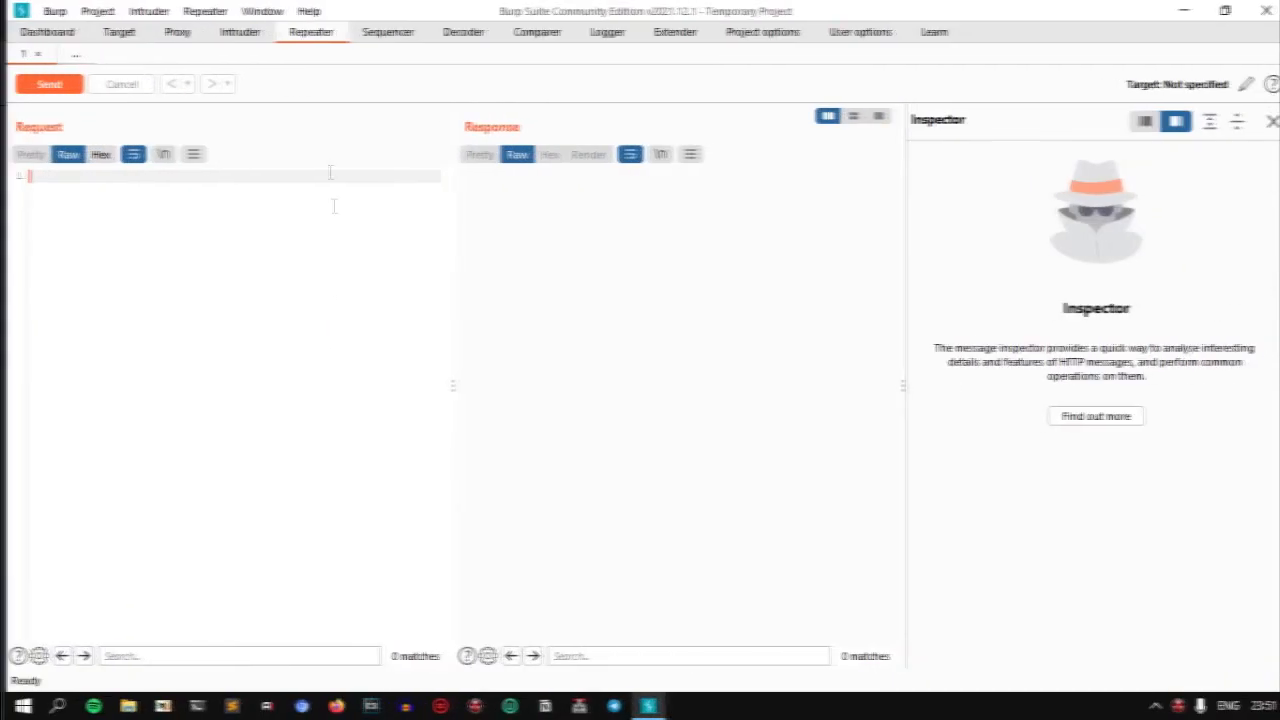
- Turn on Proxy interception in Burp Suite, and request google.com from the new tab in Firefox
left_click(174, 34)
left_click(284, 108)
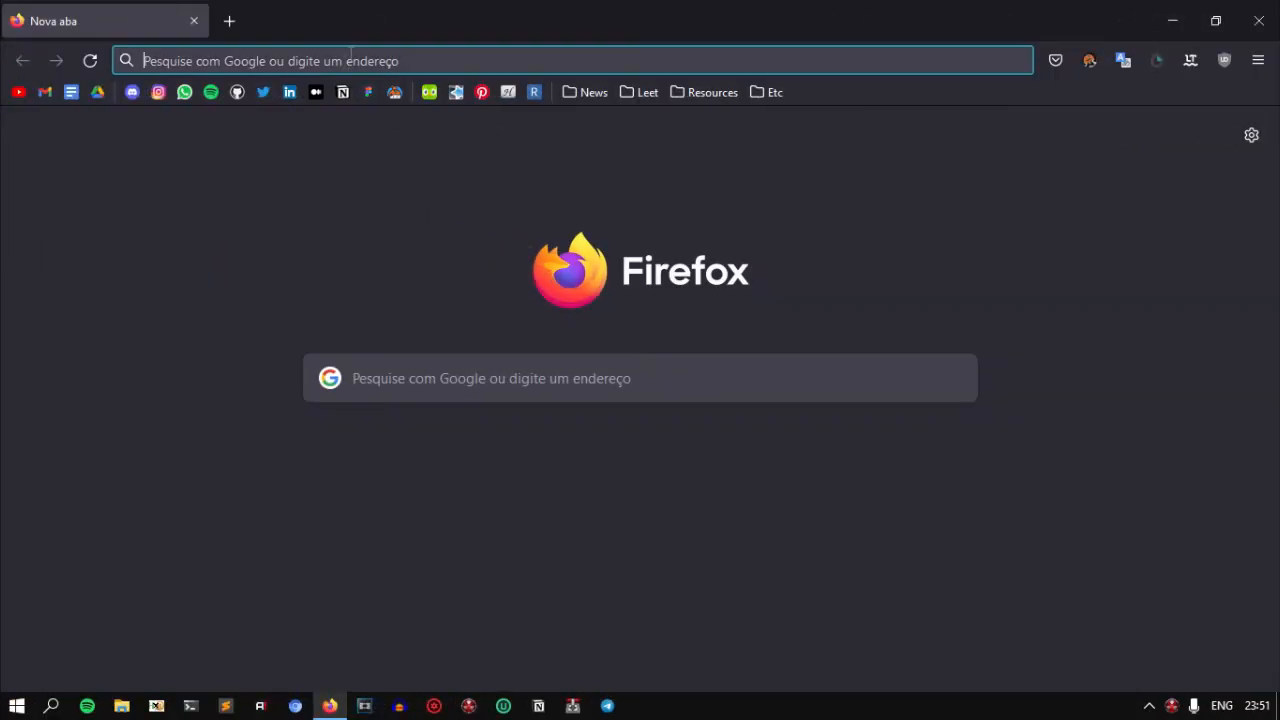
type("google.com")
key("Return")
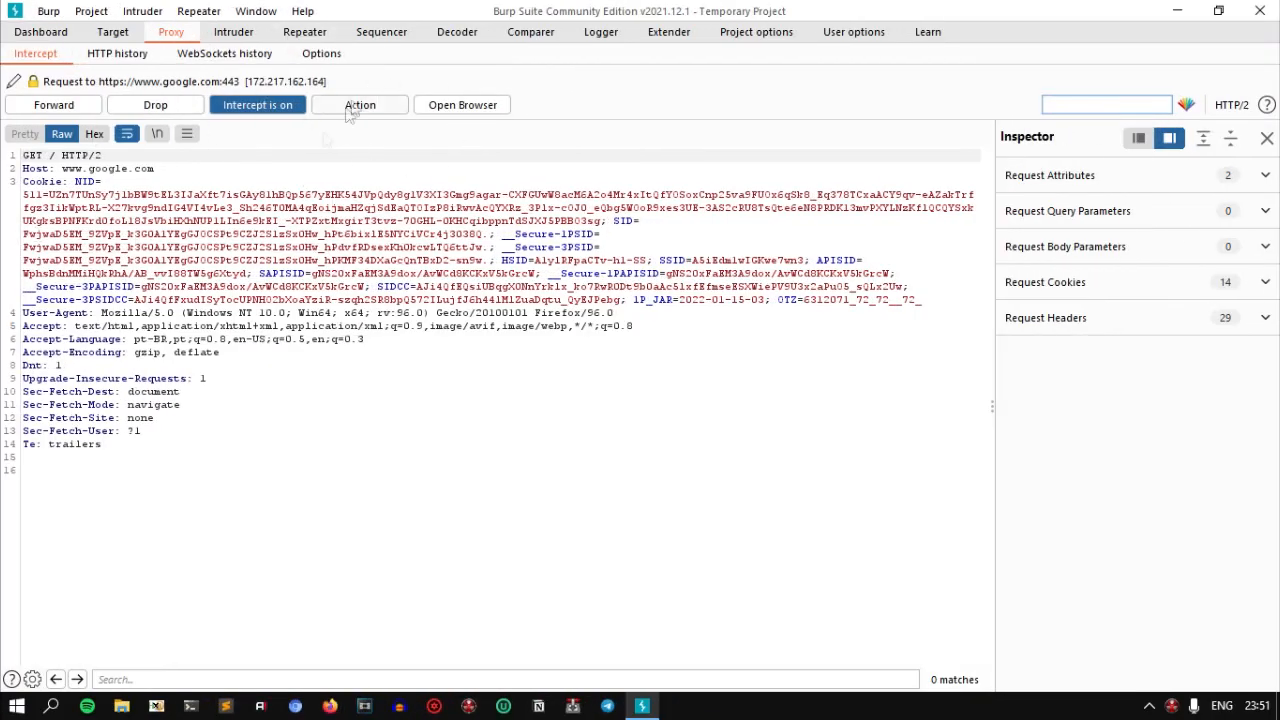
left_click(361, 222)
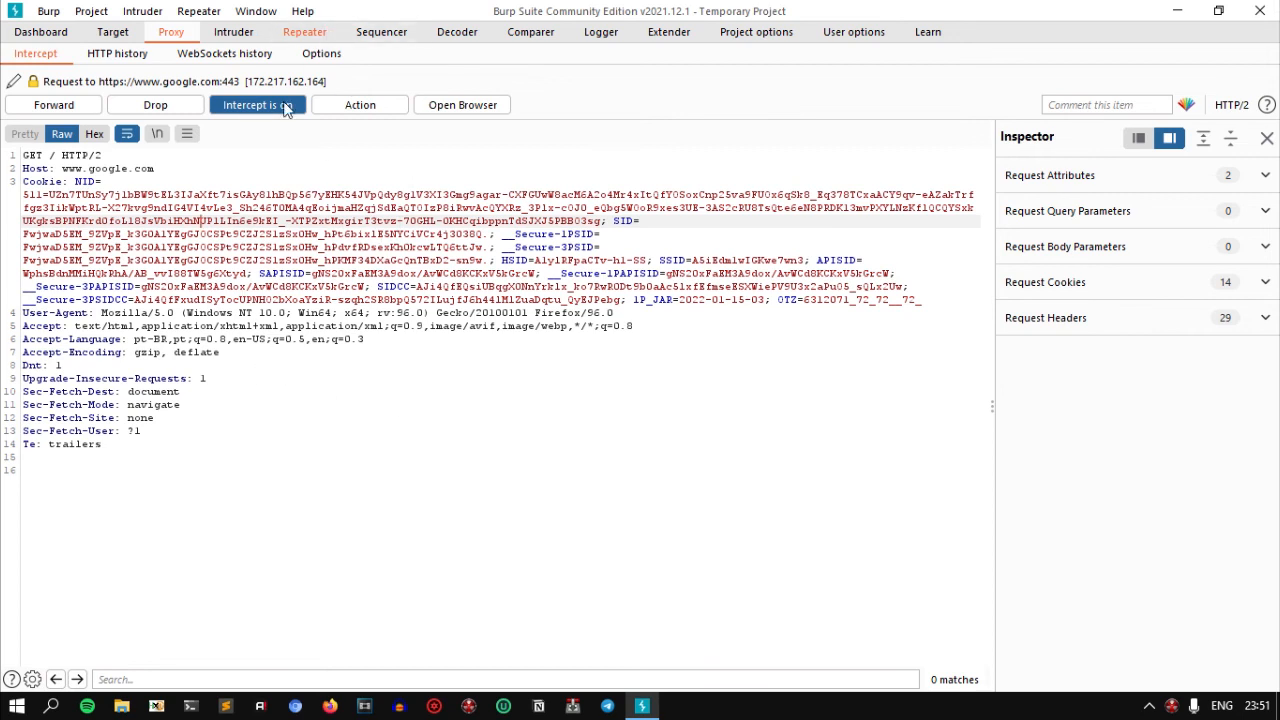
left_click(285, 105)
left_click(304, 32)
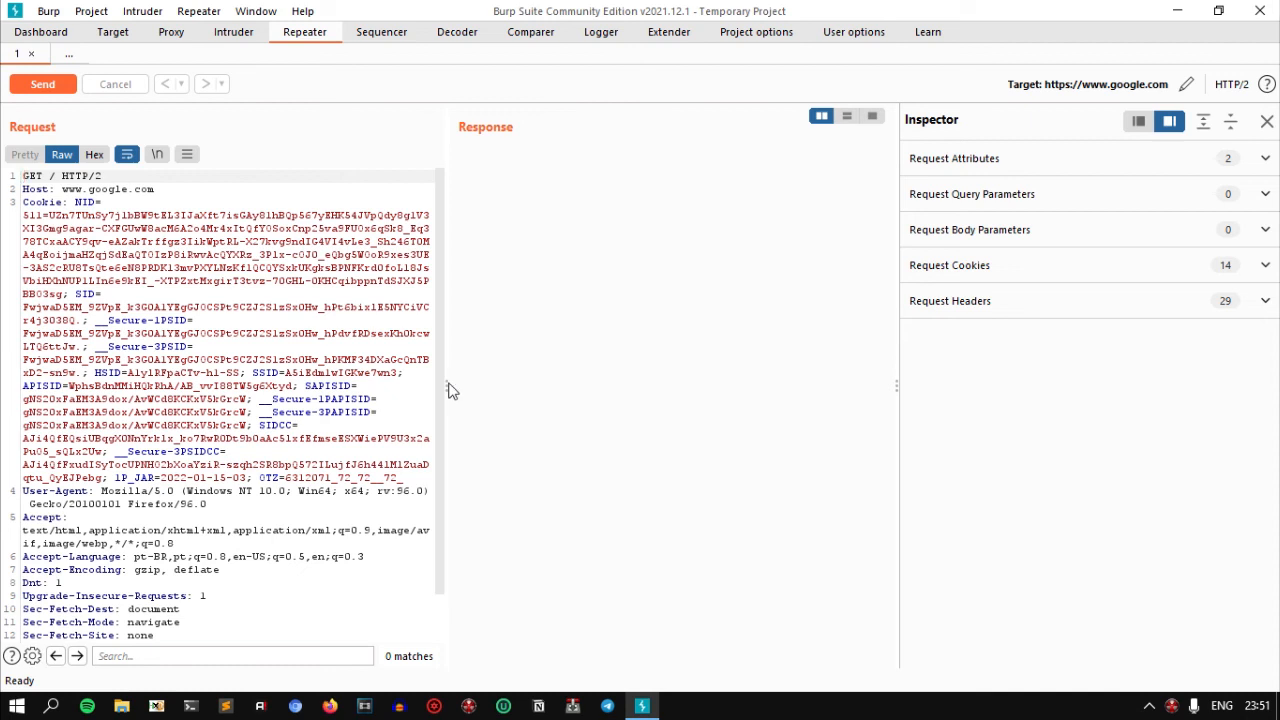
left_click_drag(447, 385, 462, 385)
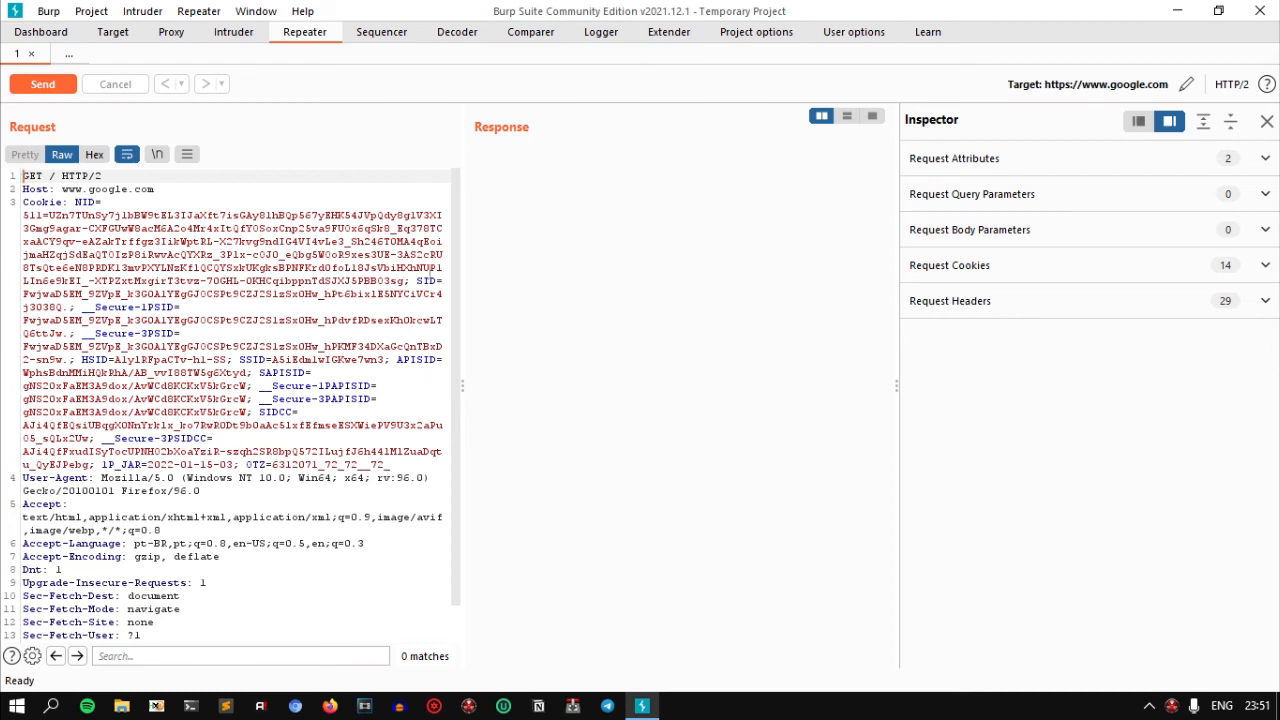
scroll(430, 272, "down", 1)
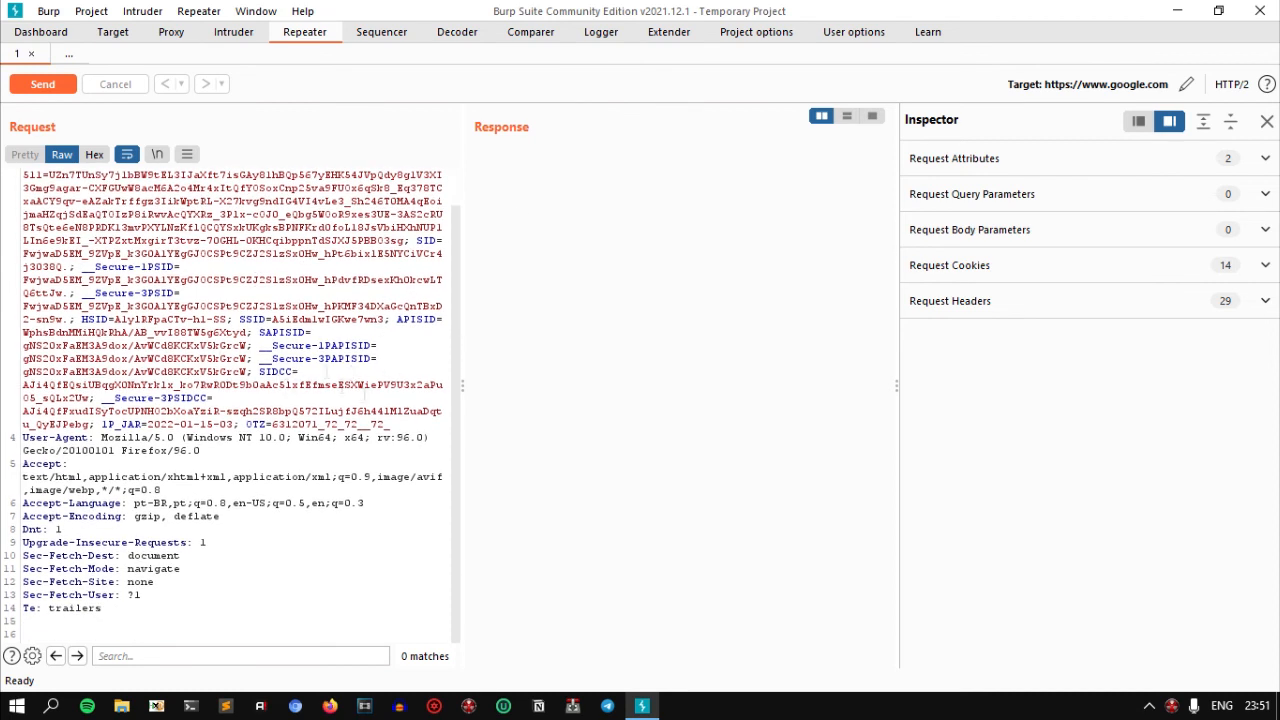
scroll(396, 373, "up", 1)
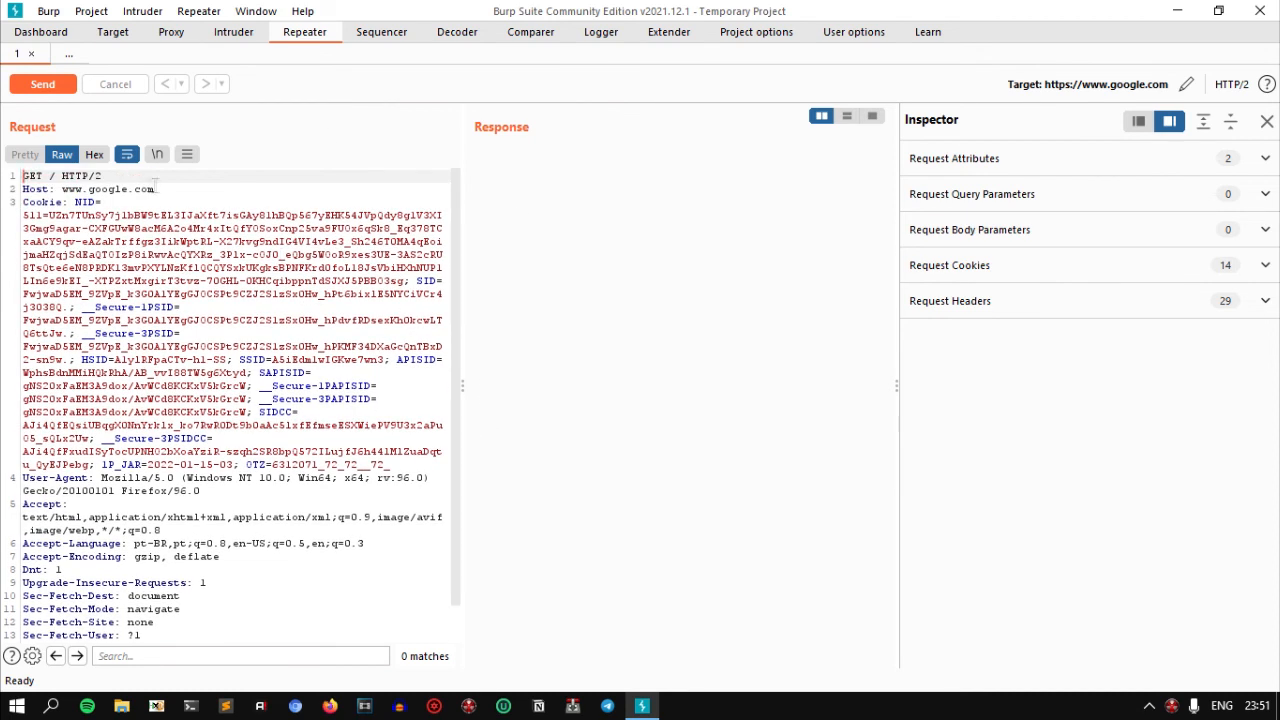
left_click(57, 177)
type("teste")
left_click(50, 88)
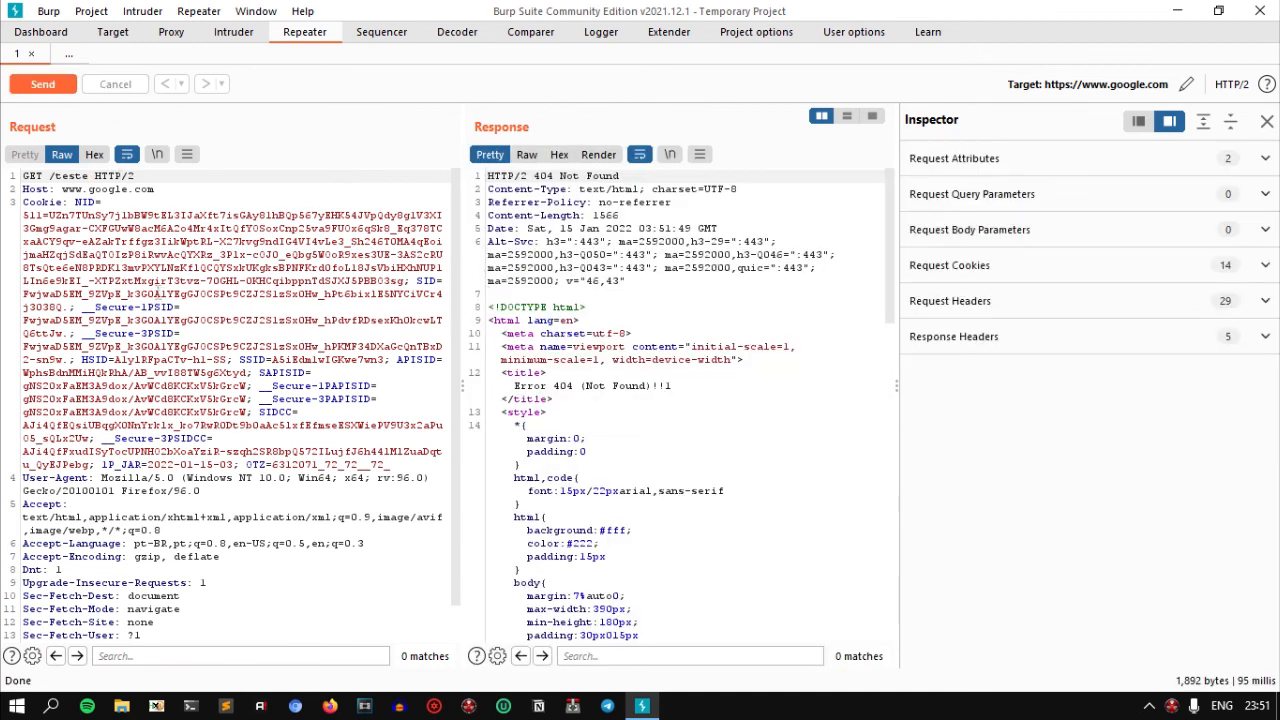
- Replace the Repeater request's path with /cysource3, send it, and look through the response
double_click(57, 176)
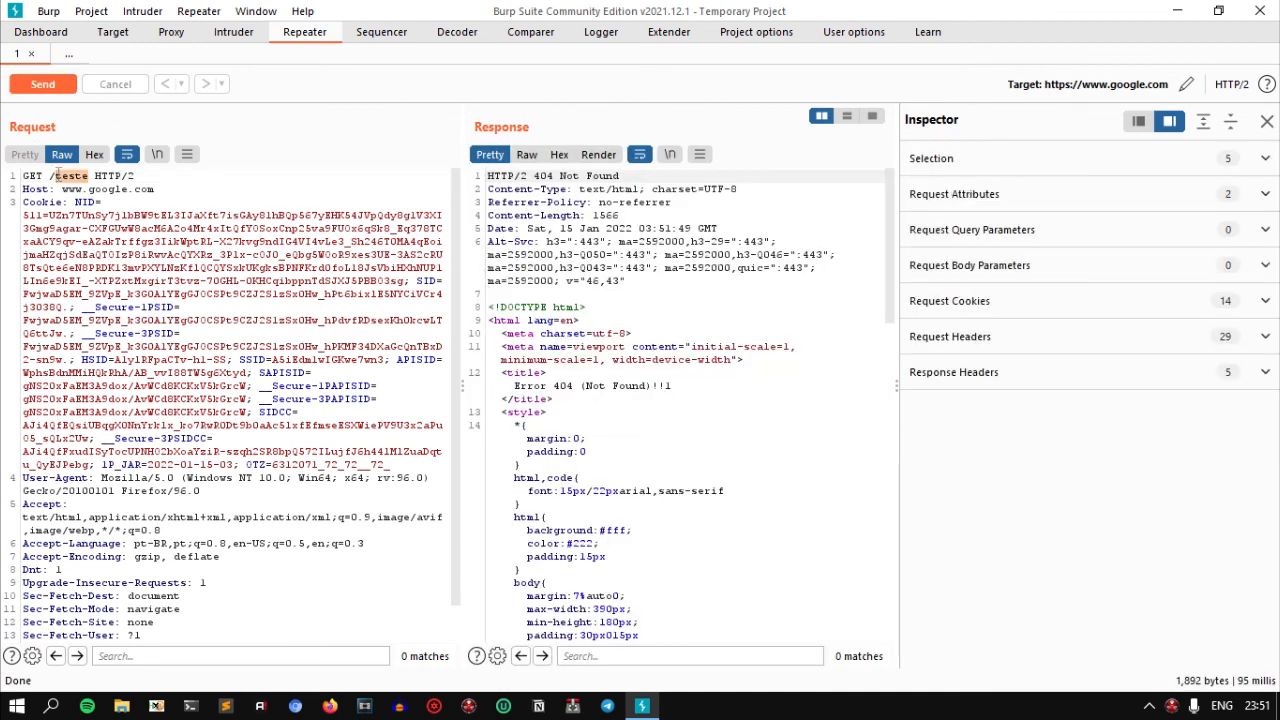
type("cysource3")
left_click(66, 84)
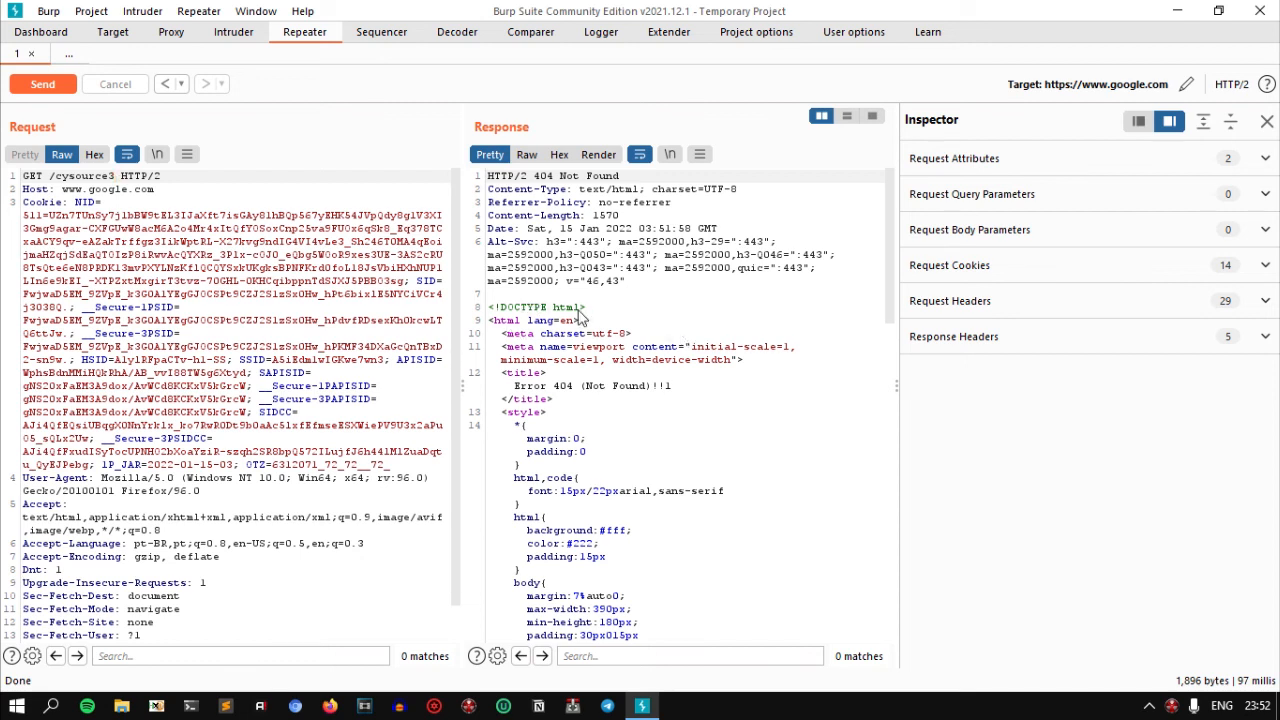
scroll(612, 208, "down", 1)
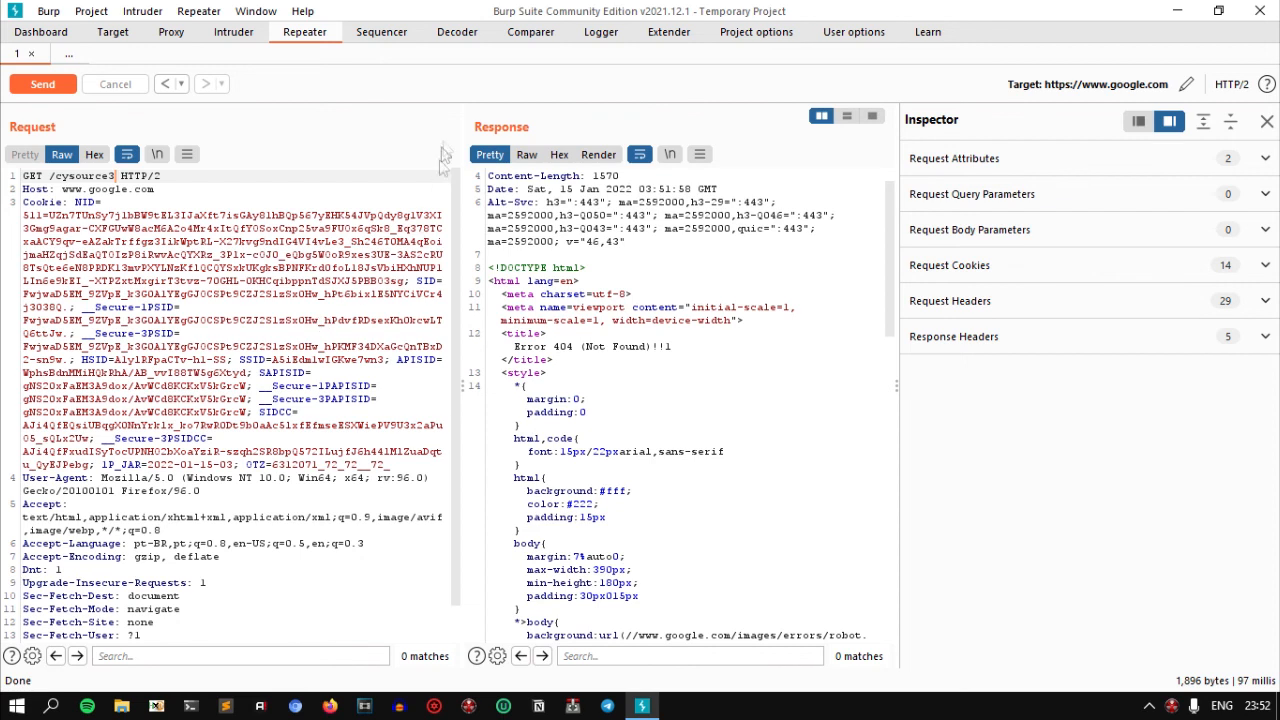
- Open Decoder, review its decoding formats, and encode the text "boa noite" as Base64
left_click(459, 33)
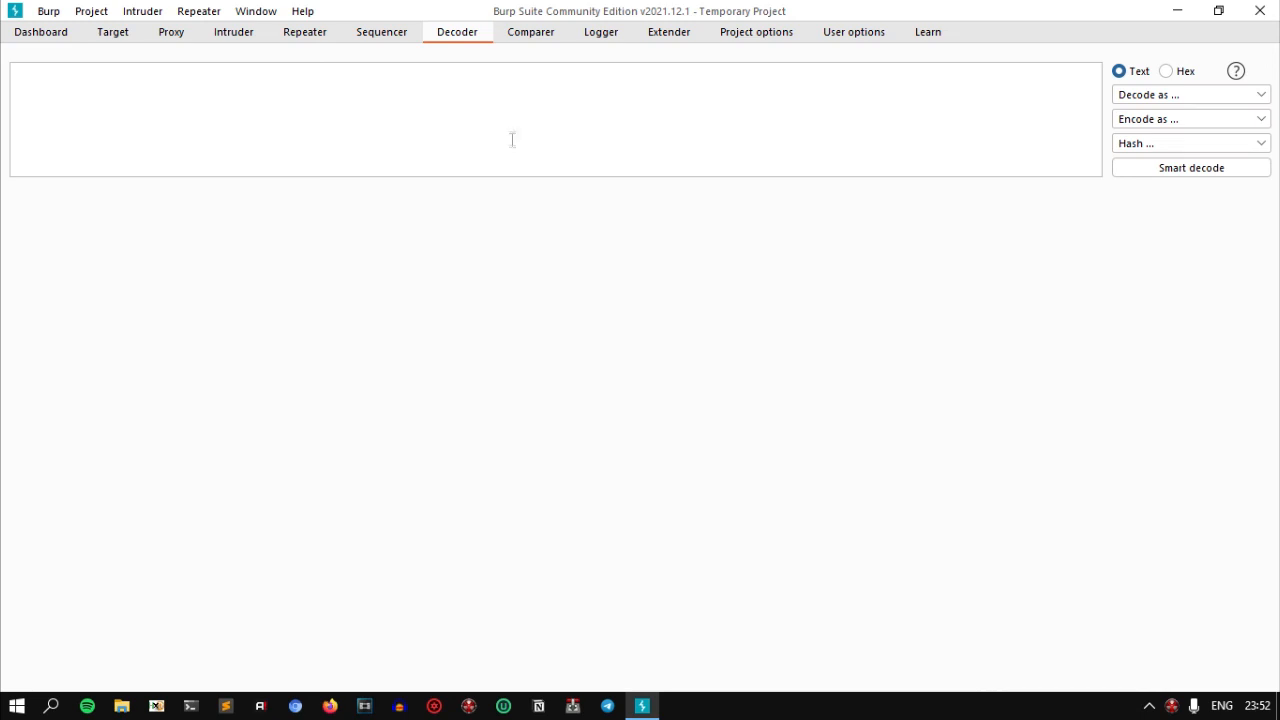
left_click(1171, 96)
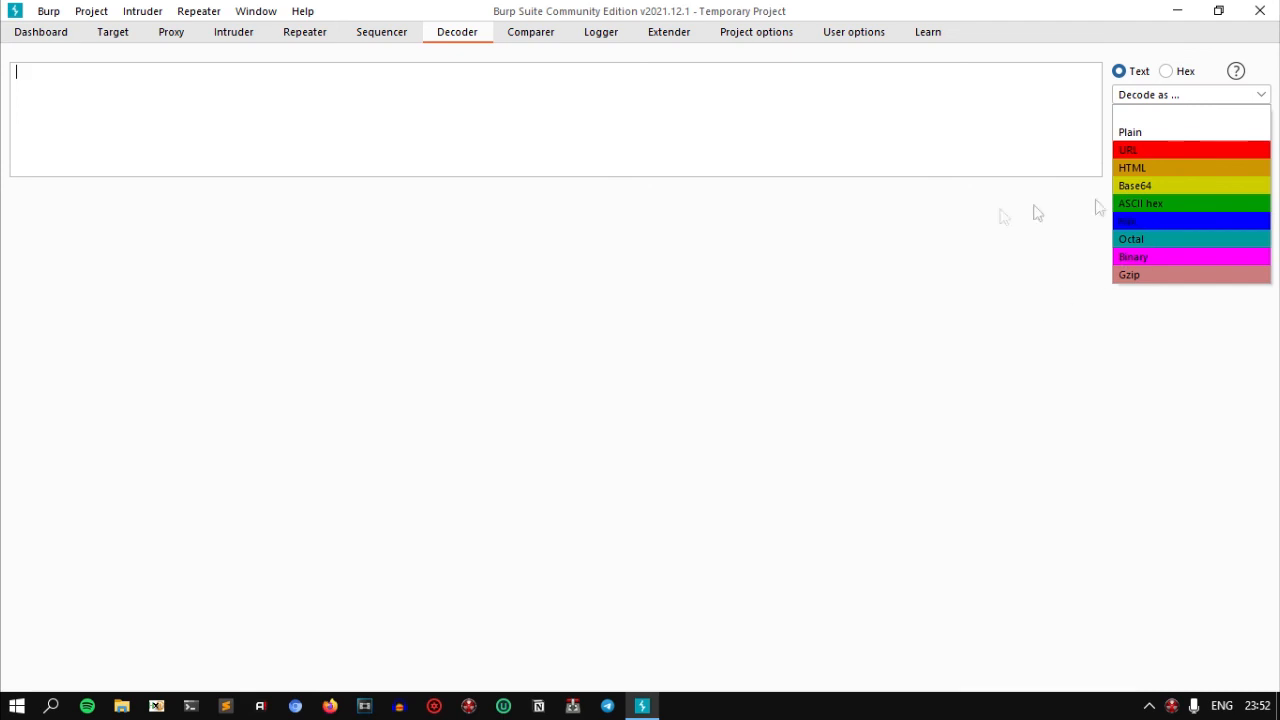
left_click(1036, 212)
left_click(1218, 119)
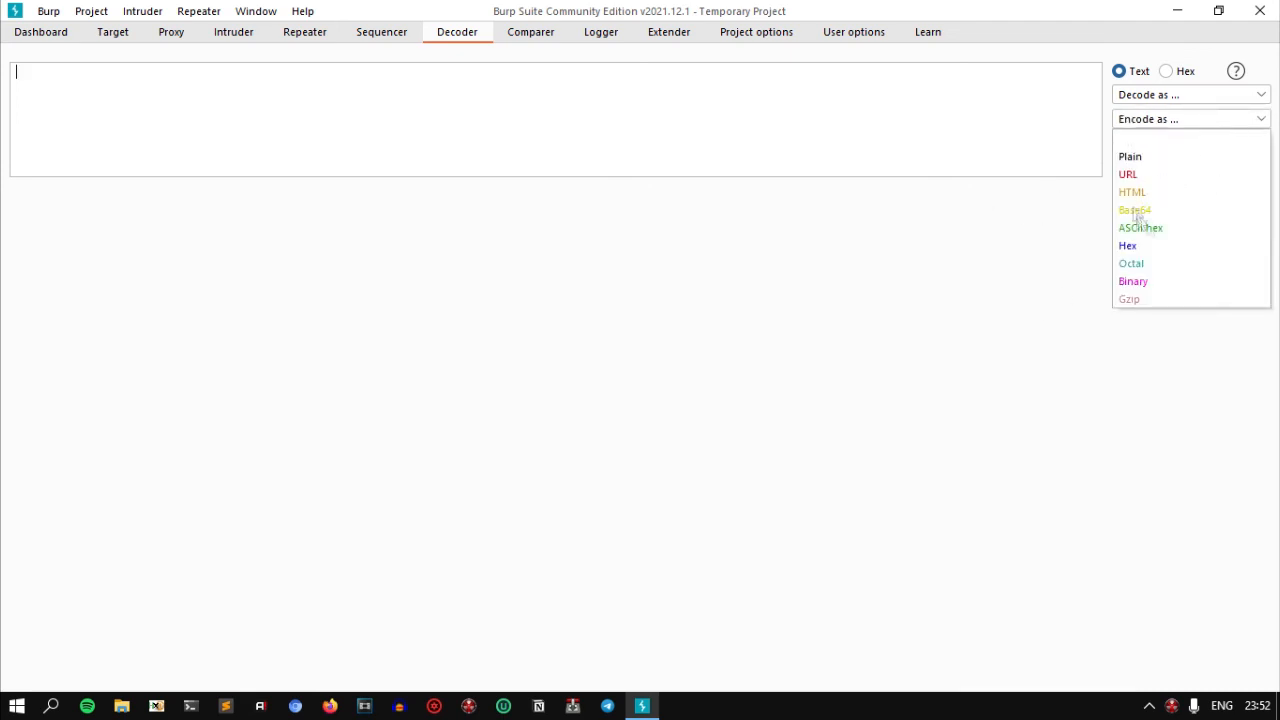
left_click(1151, 210)
left_click(842, 125)
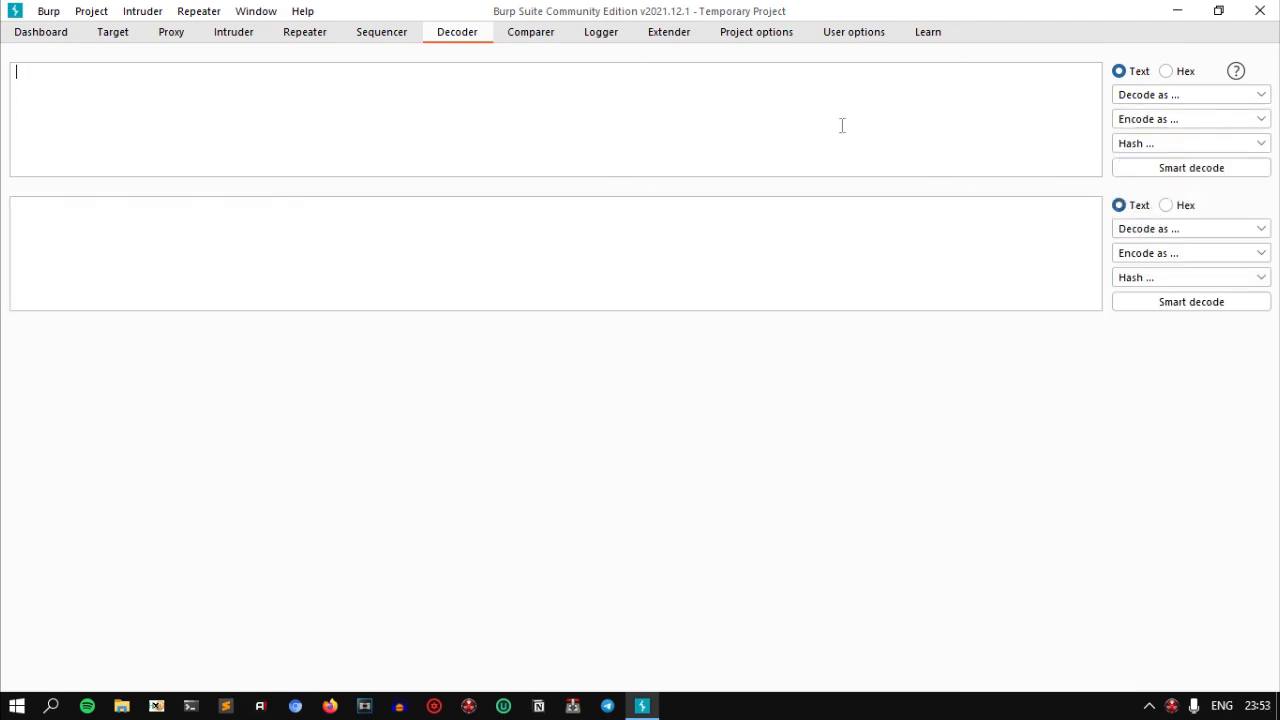
type("boa noite")
- Decode the encoded string from Base64, and compare the decoded output with the original text
left_click(196, 217)
key("ctrl+a")
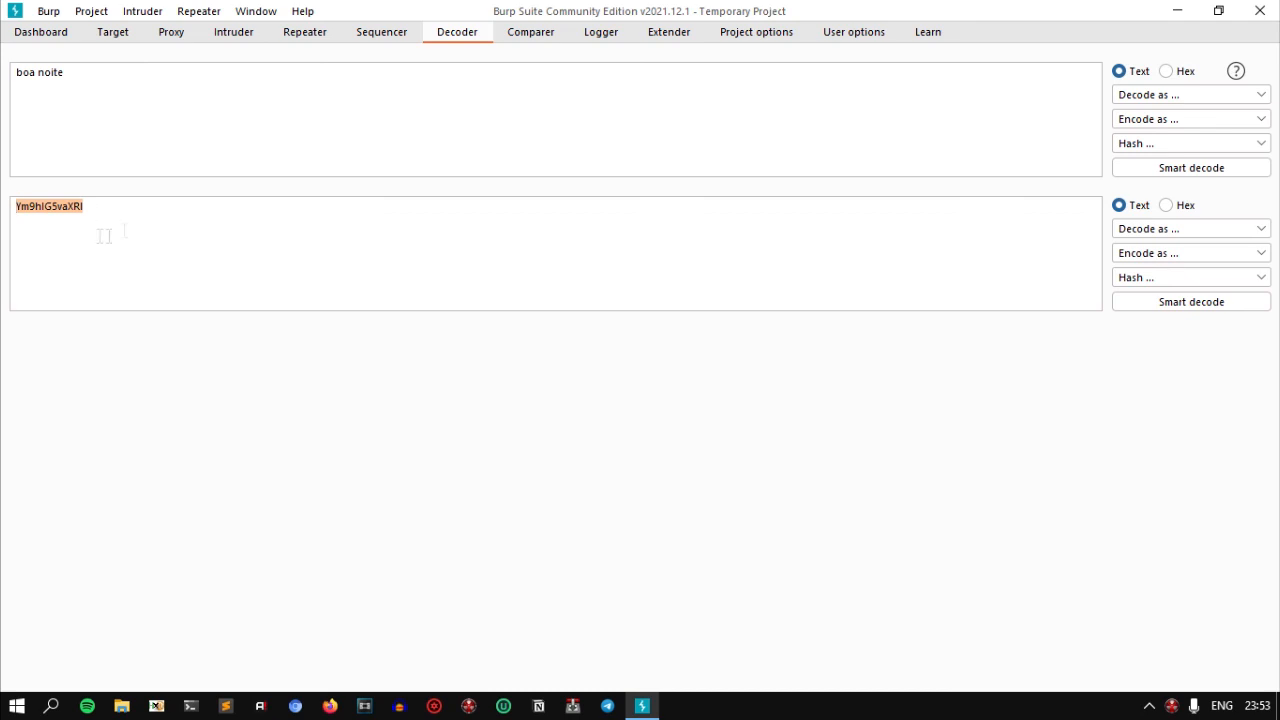
left_click(240, 219)
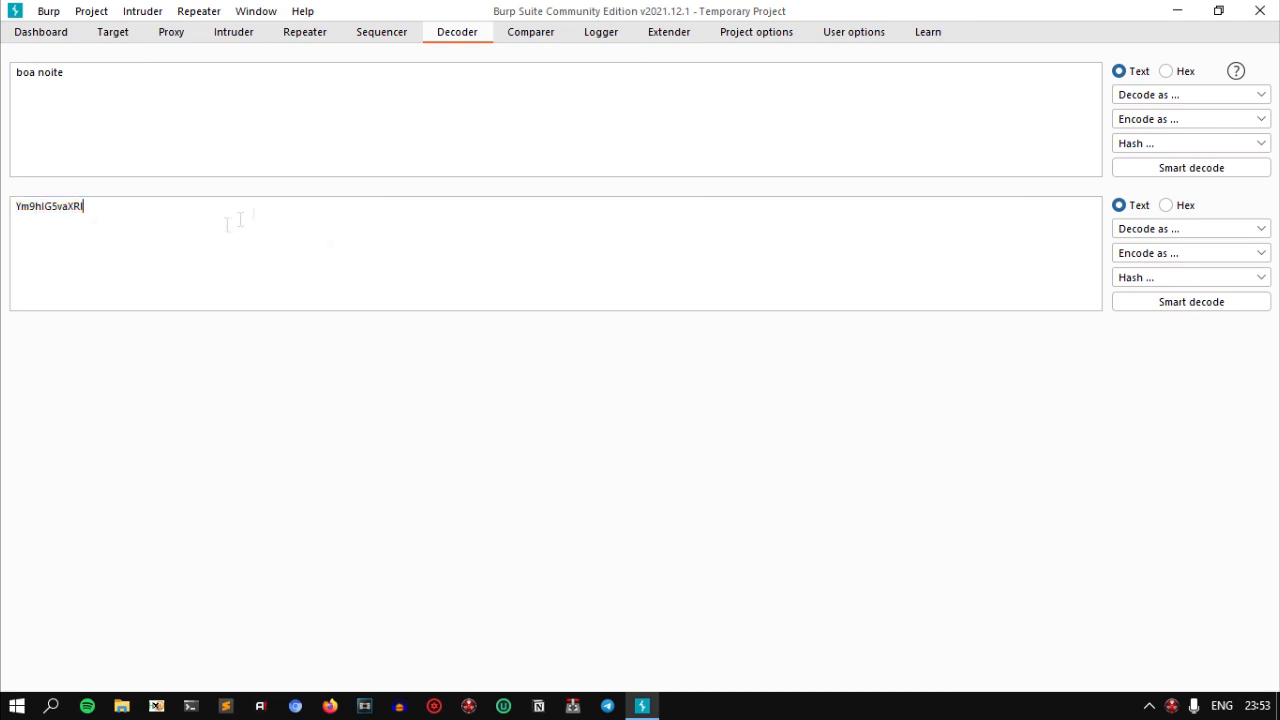
left_click_drag(94, 88, 5, 64)
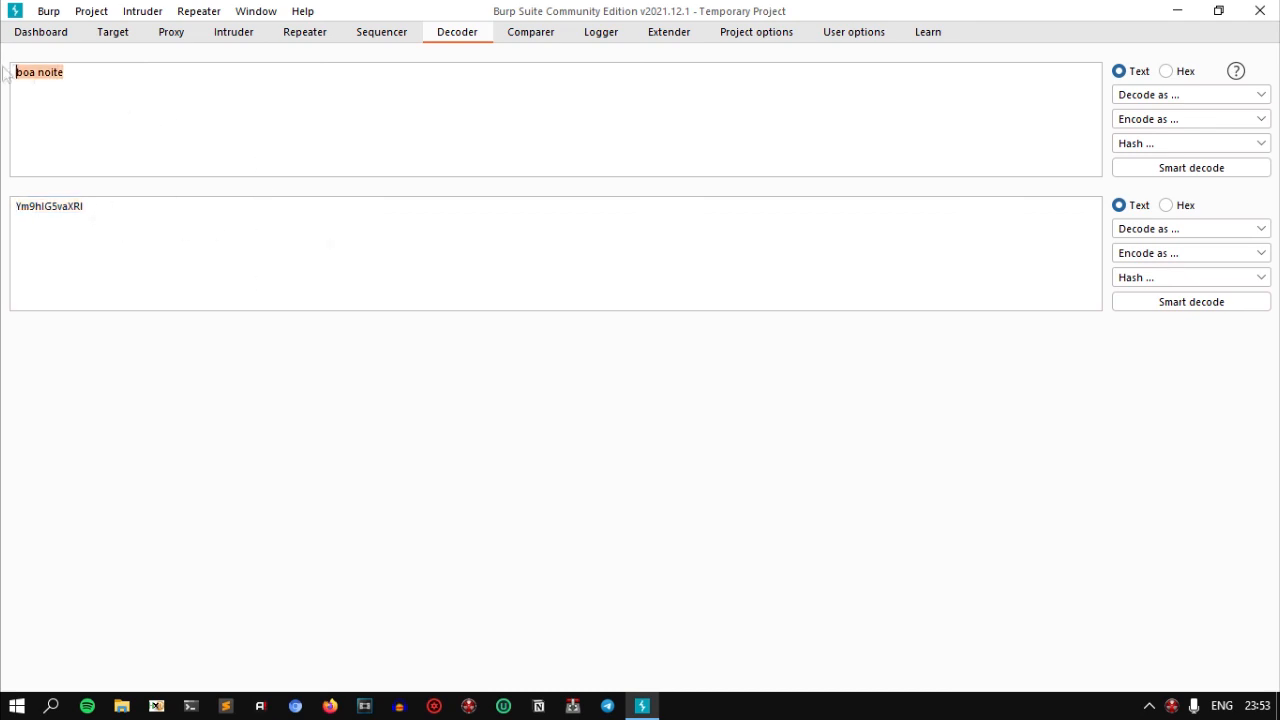
left_click(1175, 230)
left_click(1150, 319)
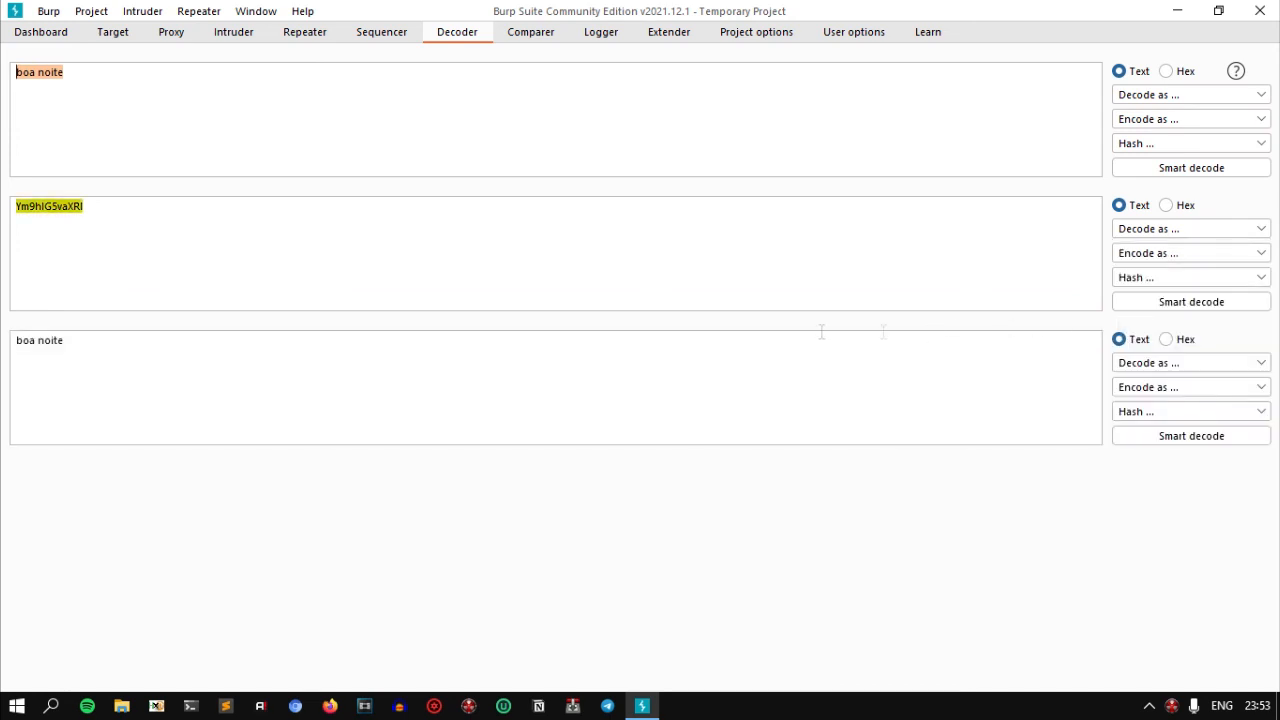
left_click(170, 344)
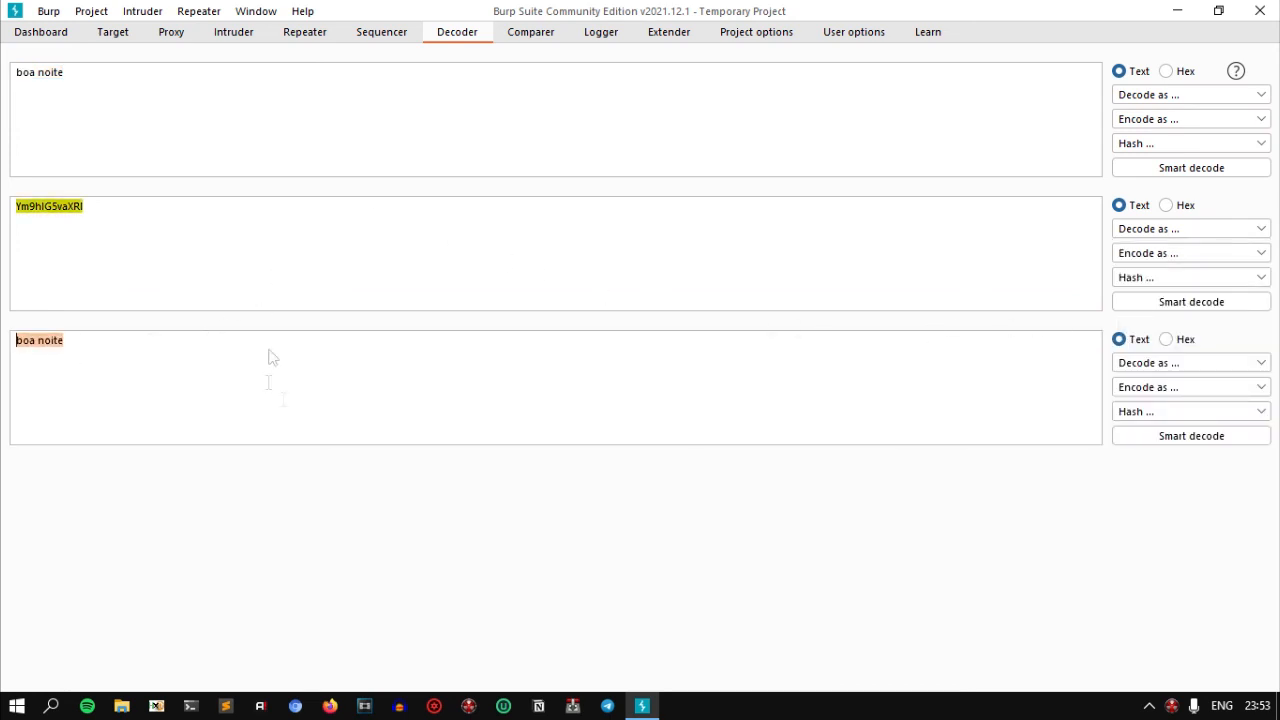
left_click(74, 105)
left_click_drag(140, 220, 3, 212)
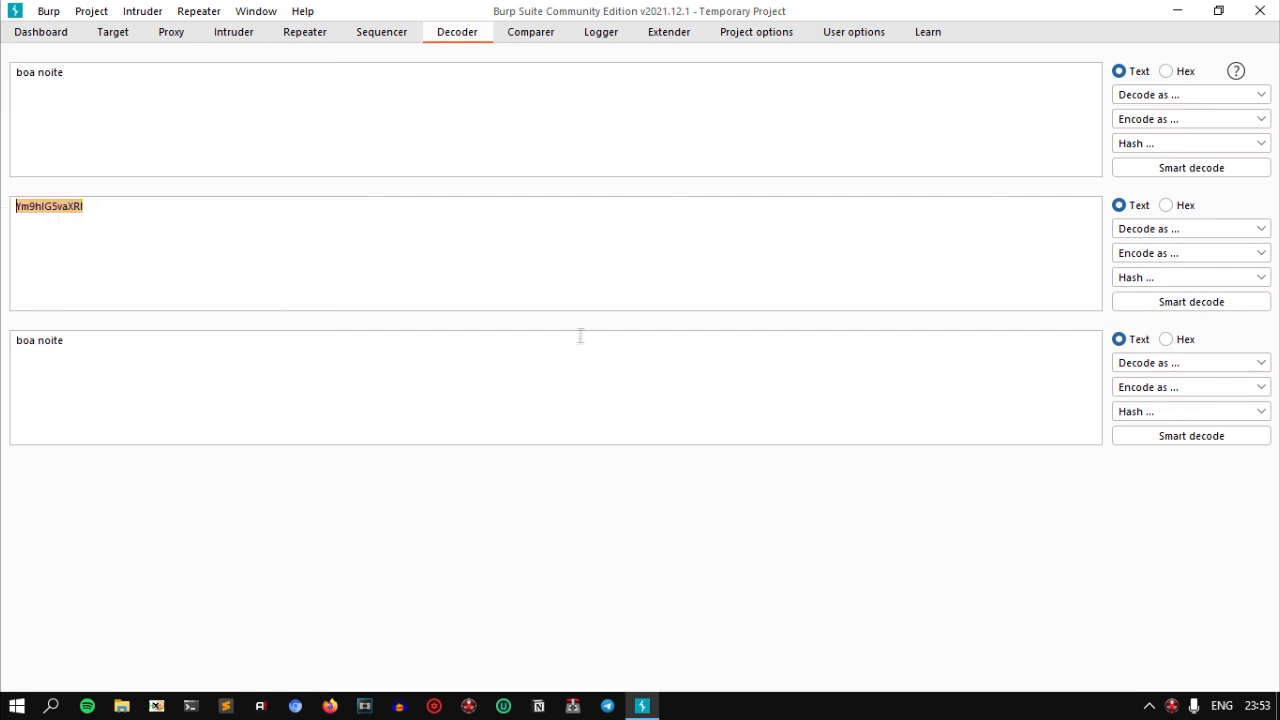